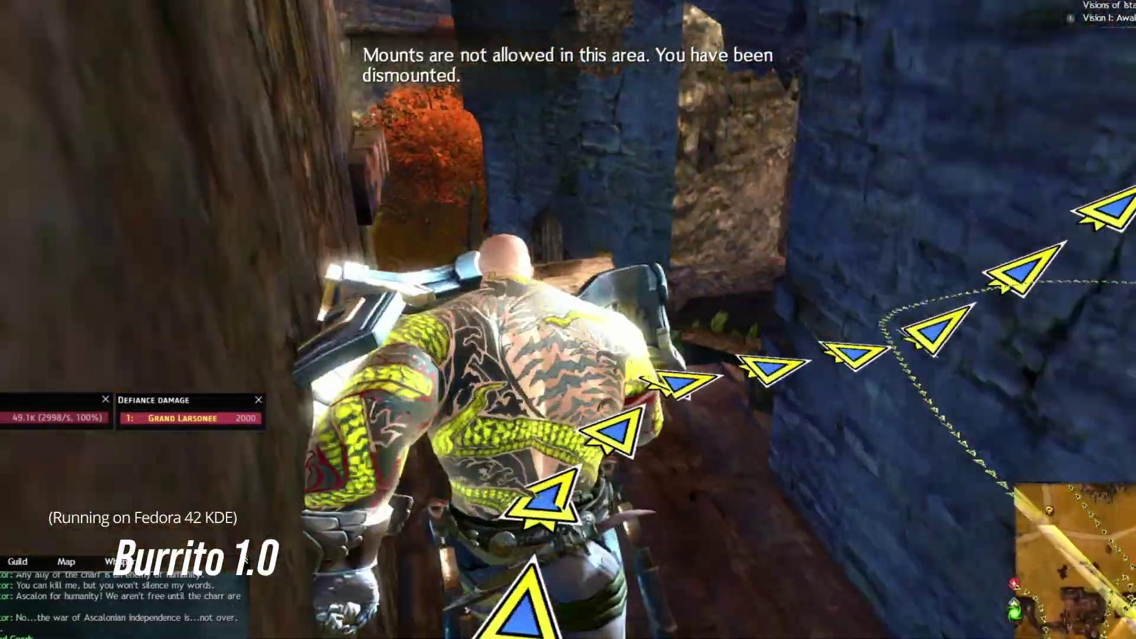
pyautogui.press('w')
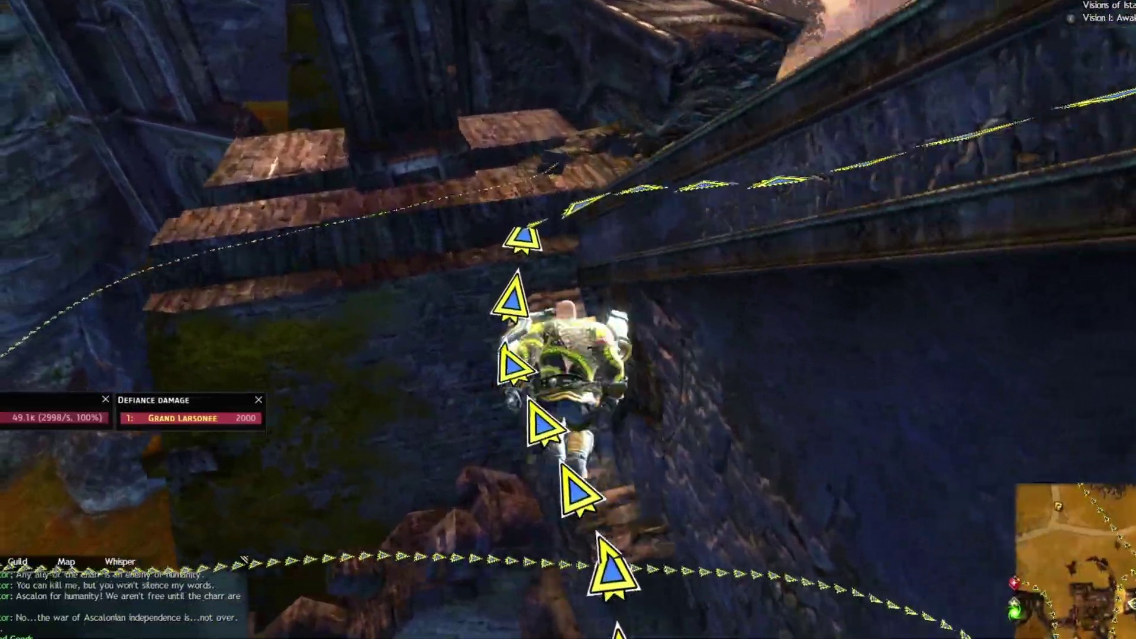
pyautogui.press('w')
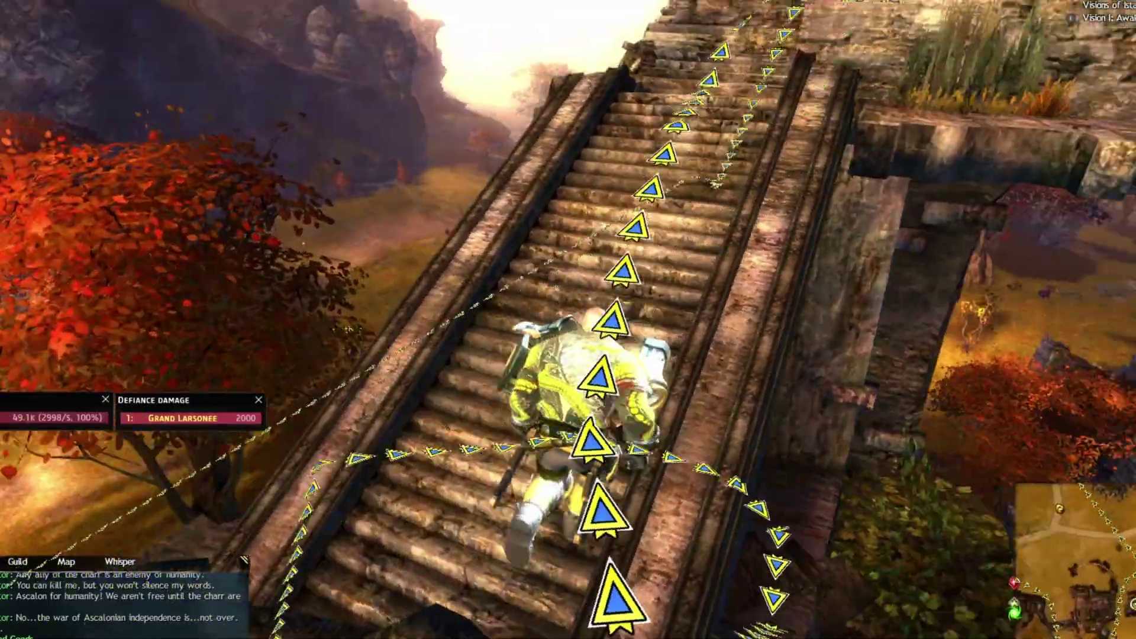
pyautogui.press('w')
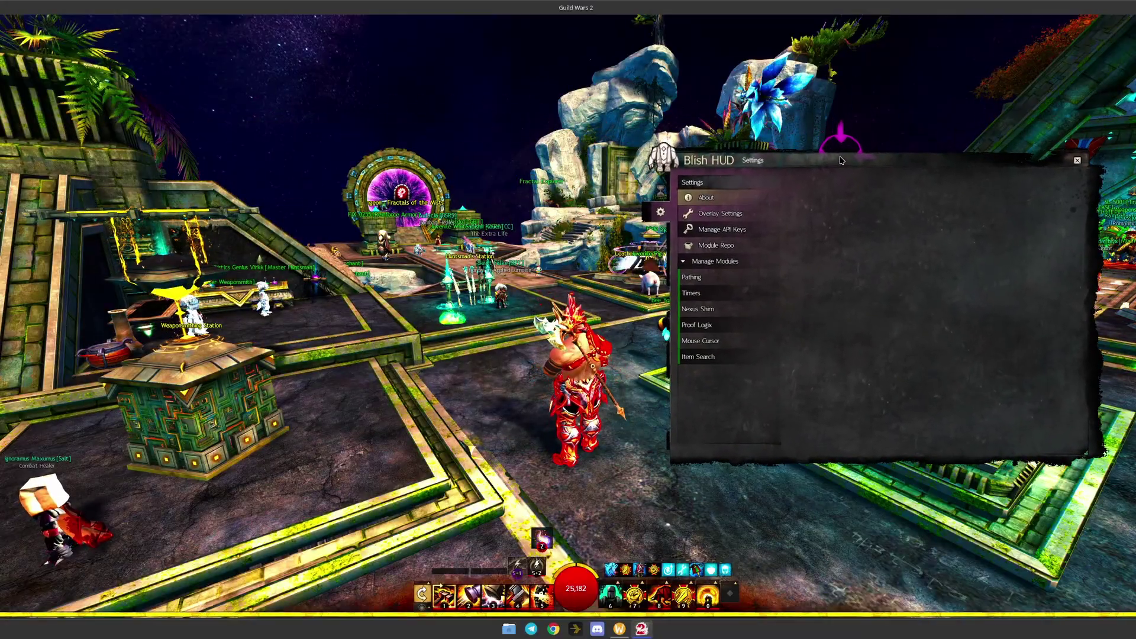
# Browse the Blish HUD module repository and read the simple user guide for BlishHUD on Linux, Mac and Steam Deck
pyautogui.click(716, 245)
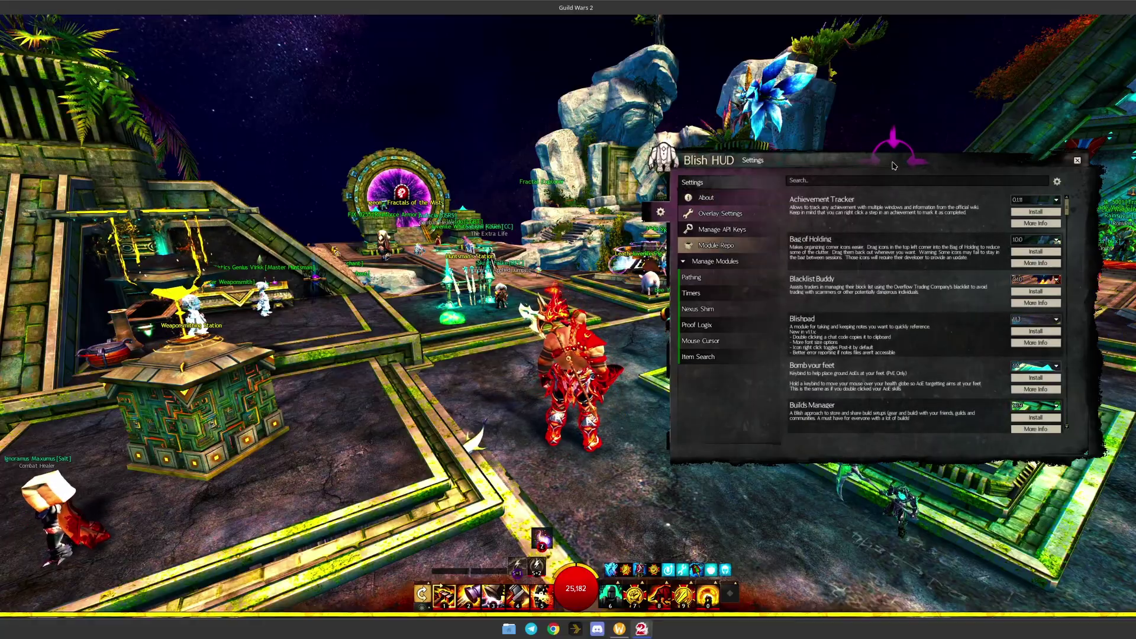
pyautogui.moveTo(892, 167); pyautogui.dragTo(849, 208)
pyautogui.scroll(-5, 853, 355)
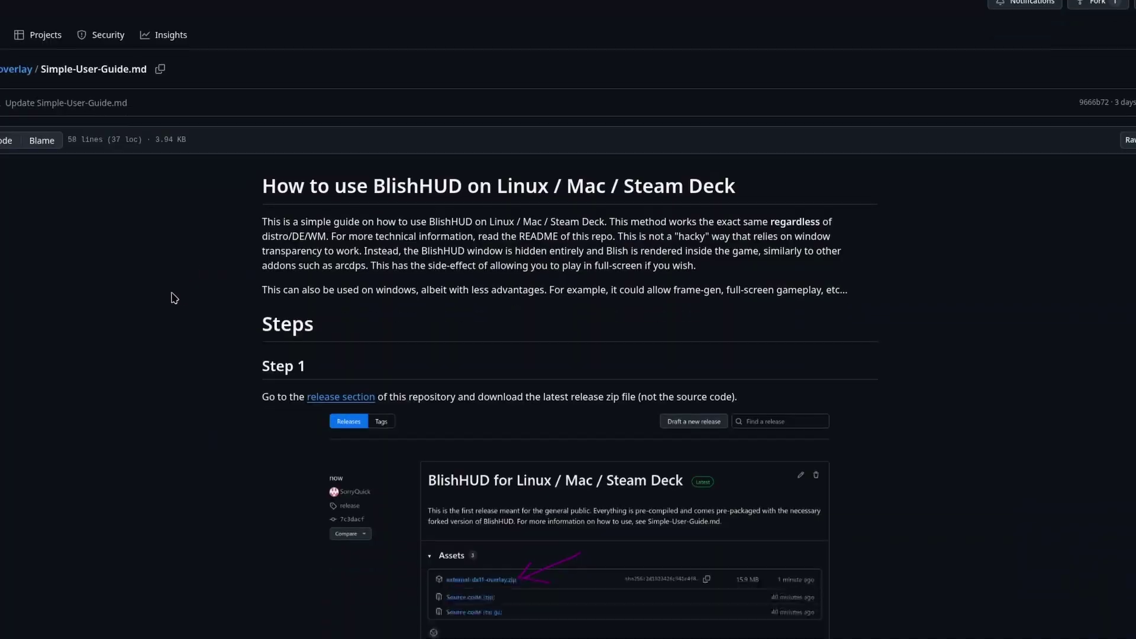
pyautogui.scroll(-7, 169, 298)
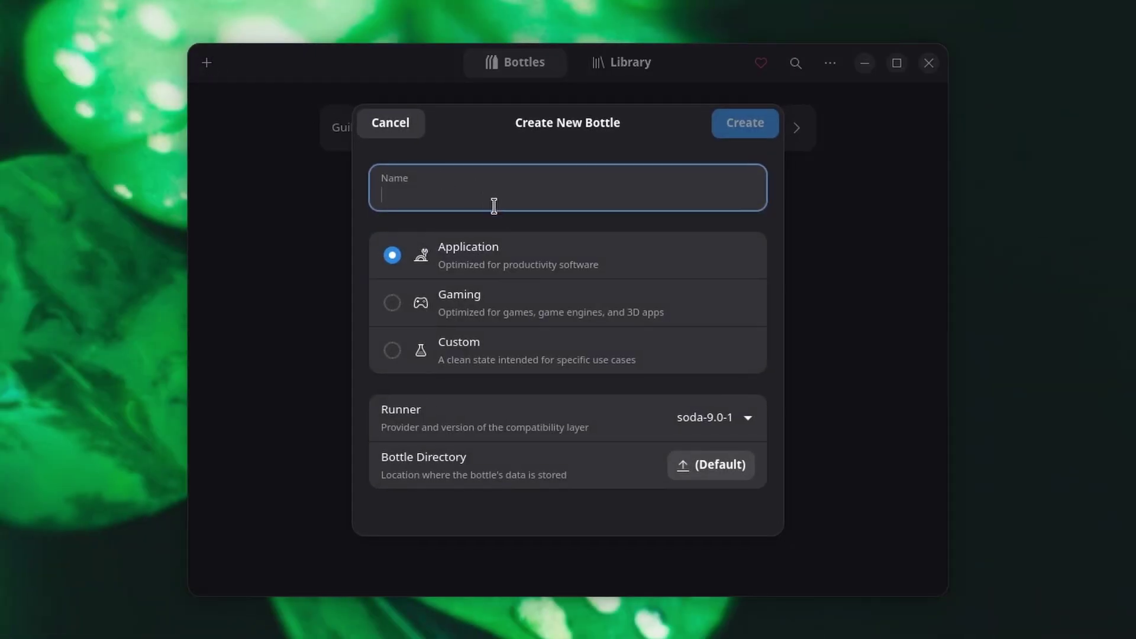
# Create a new bottle named GW2 Demo using the Gaming environment
pyautogui.write('GW2 Demo')
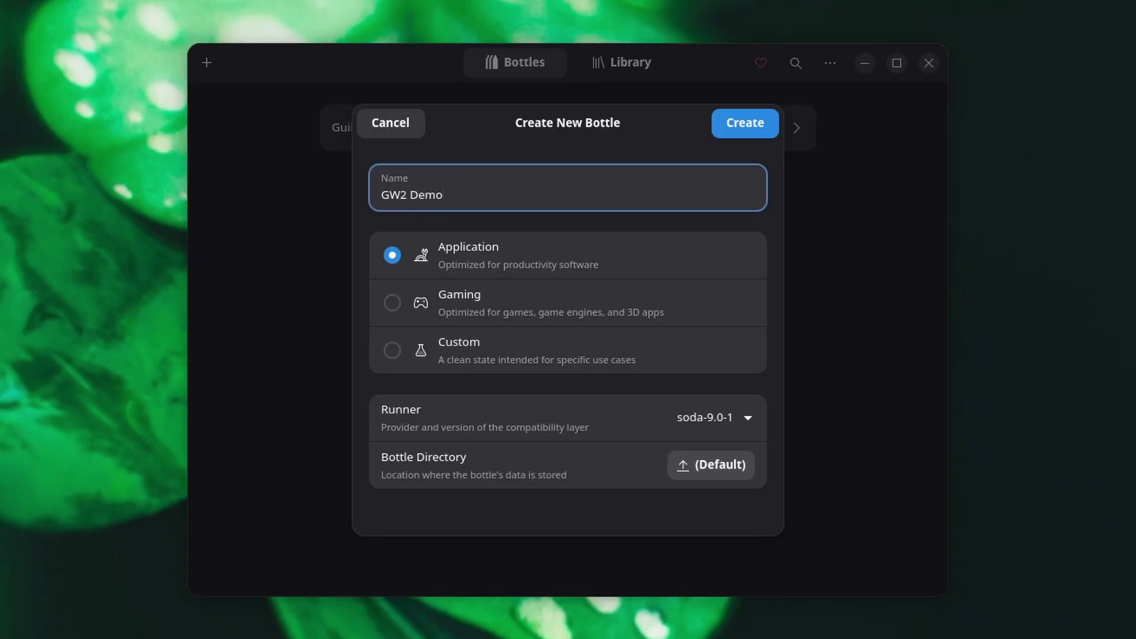
pyautogui.click(420, 302)
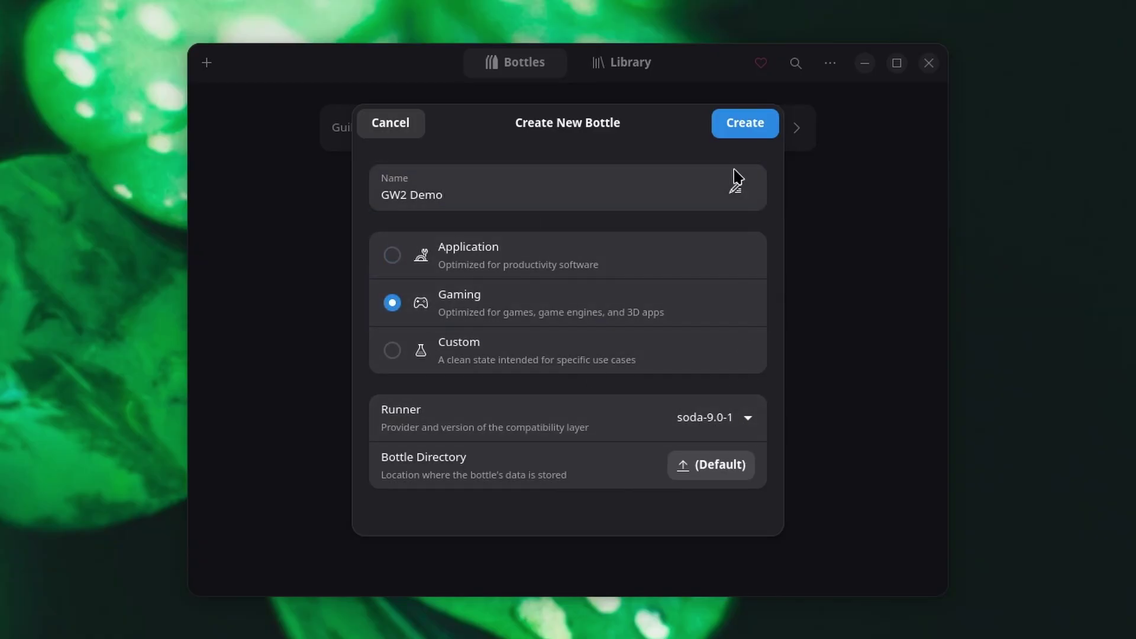
pyautogui.click(743, 123)
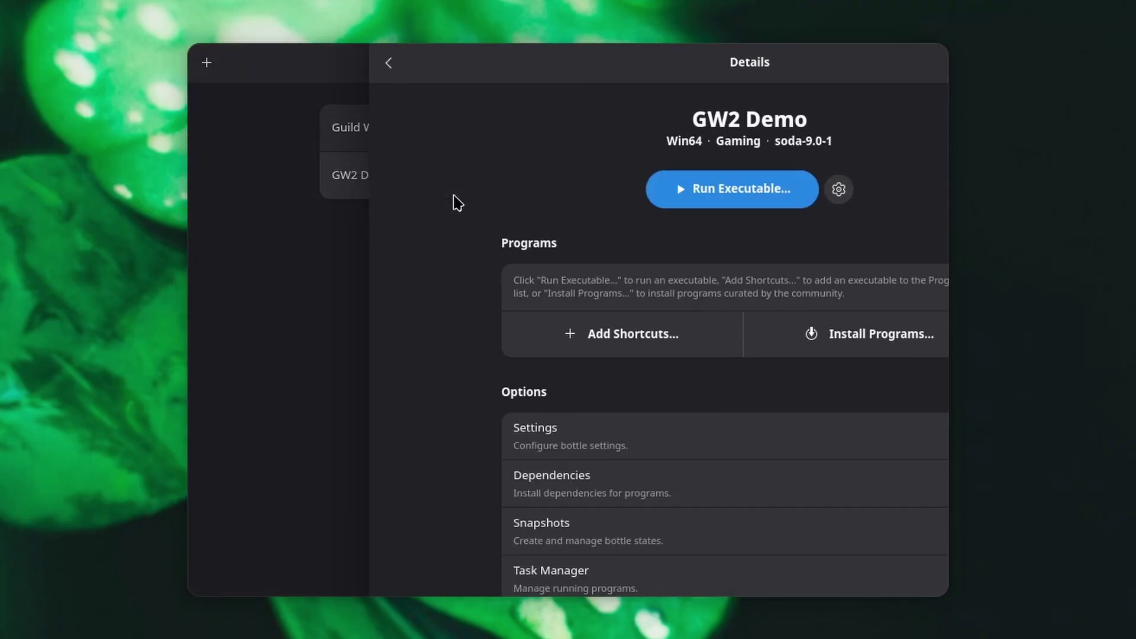
# Uninstall Wine Mono Runtime and Wine Mono Windows Support from the GW2 Demo bottle with the legacy Wine uninstaller
pyautogui.scroll(-5, 807, 306)
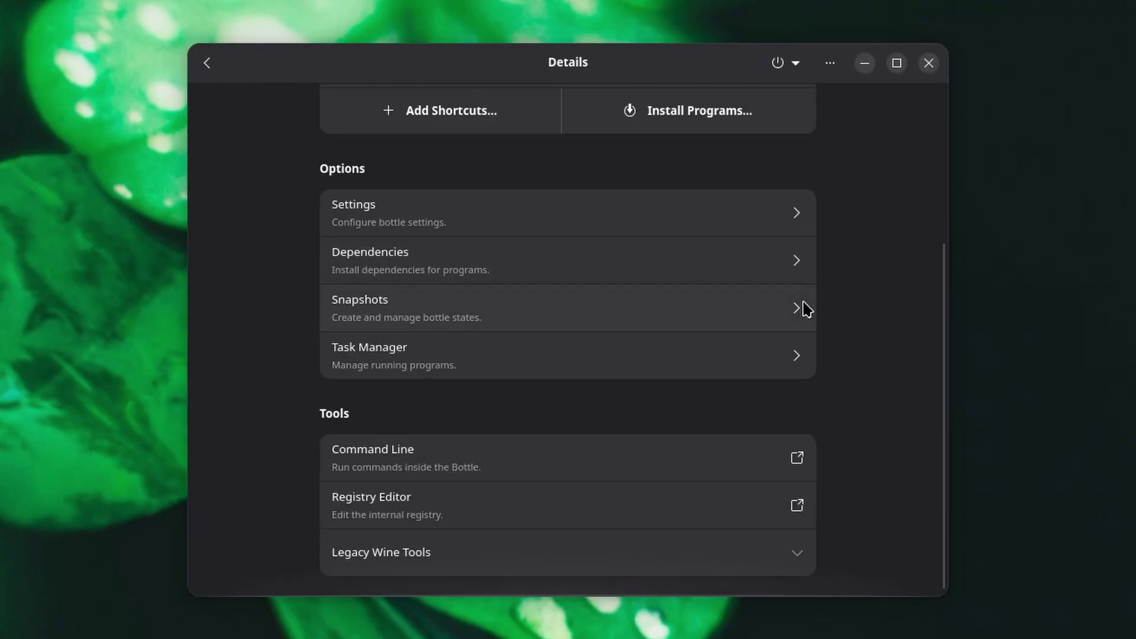
pyautogui.click(482, 552)
pyautogui.scroll(-6, 477, 540)
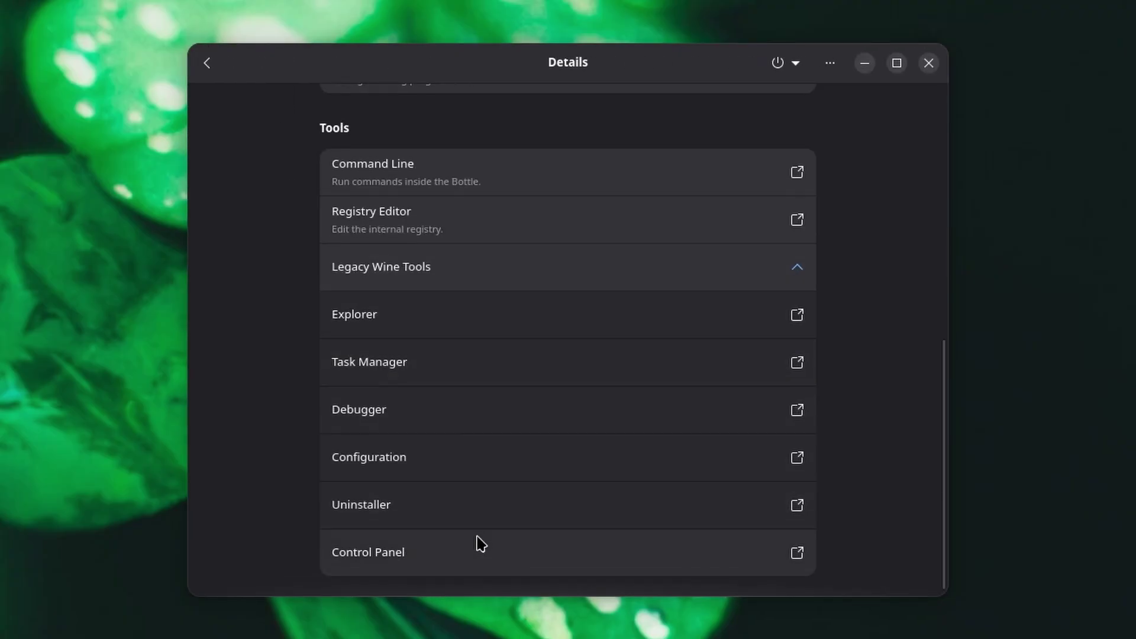
pyautogui.click(405, 513)
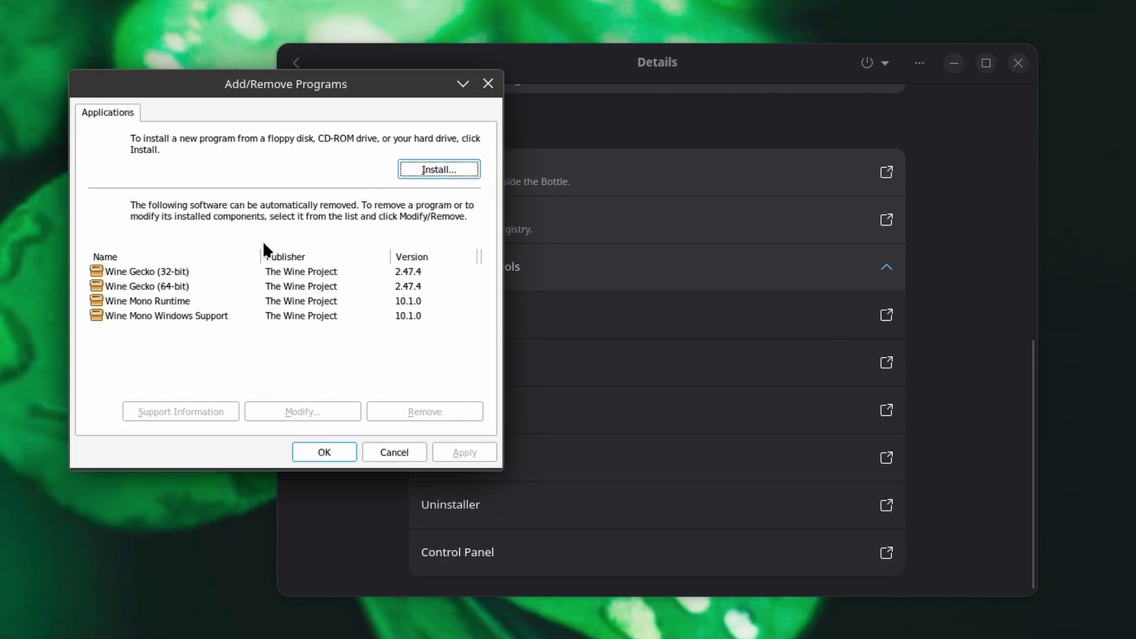
pyautogui.click(94, 301)
pyautogui.click(438, 403)
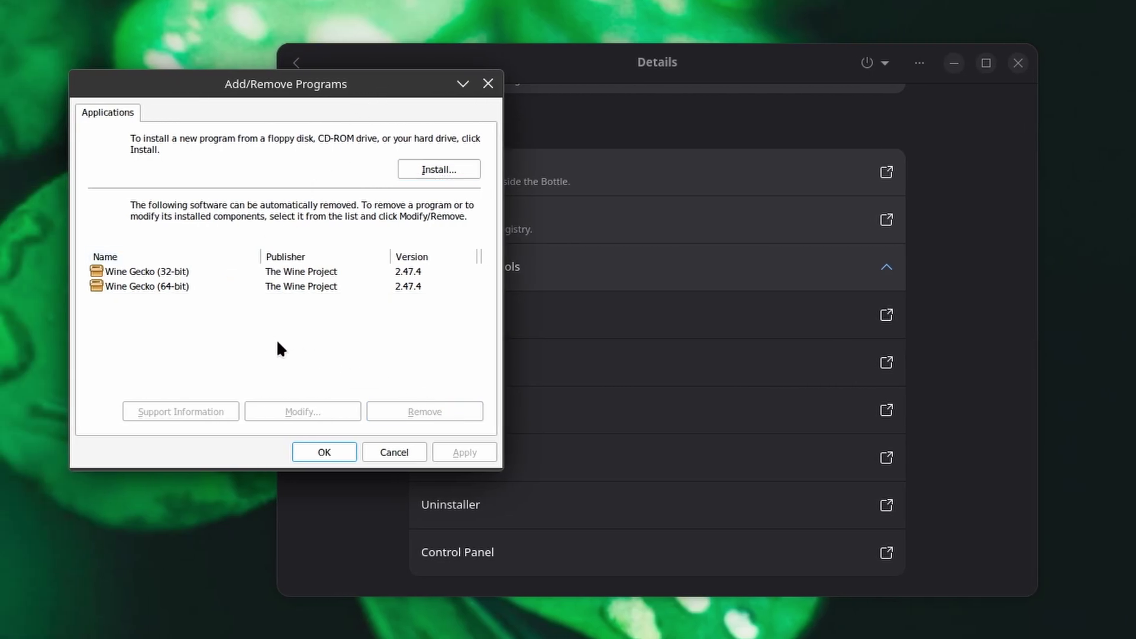
pyautogui.click(309, 452)
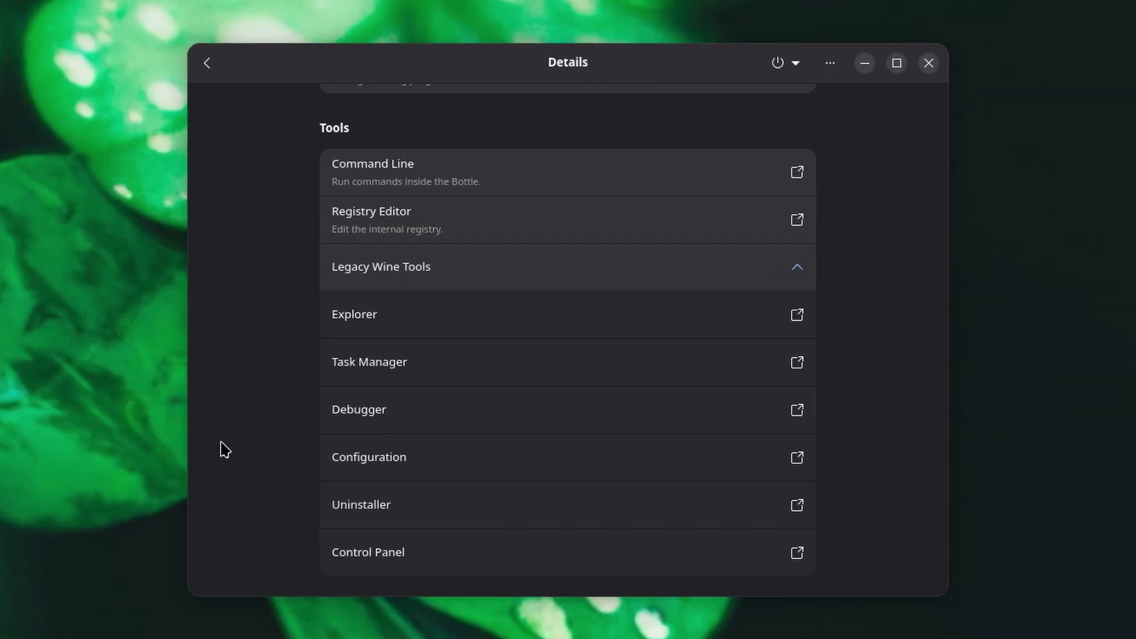
# Install the dotnet48 dependency in the GW2 Demo bottle
pyautogui.scroll(10, 263, 401)
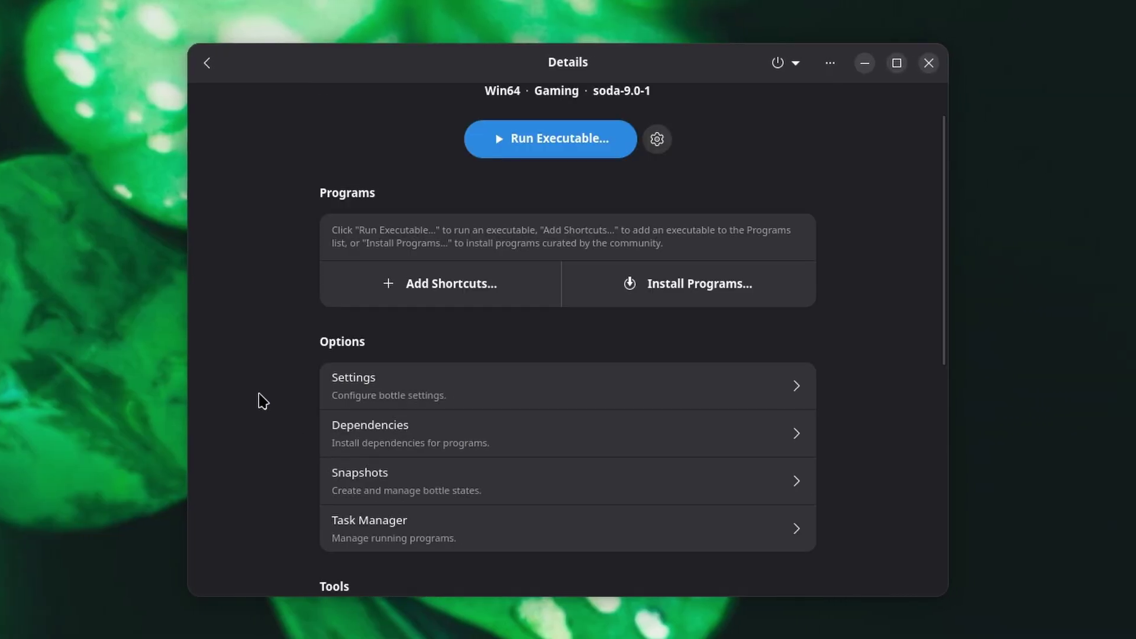
pyautogui.click(382, 449)
pyautogui.scroll(-10, 548, 371)
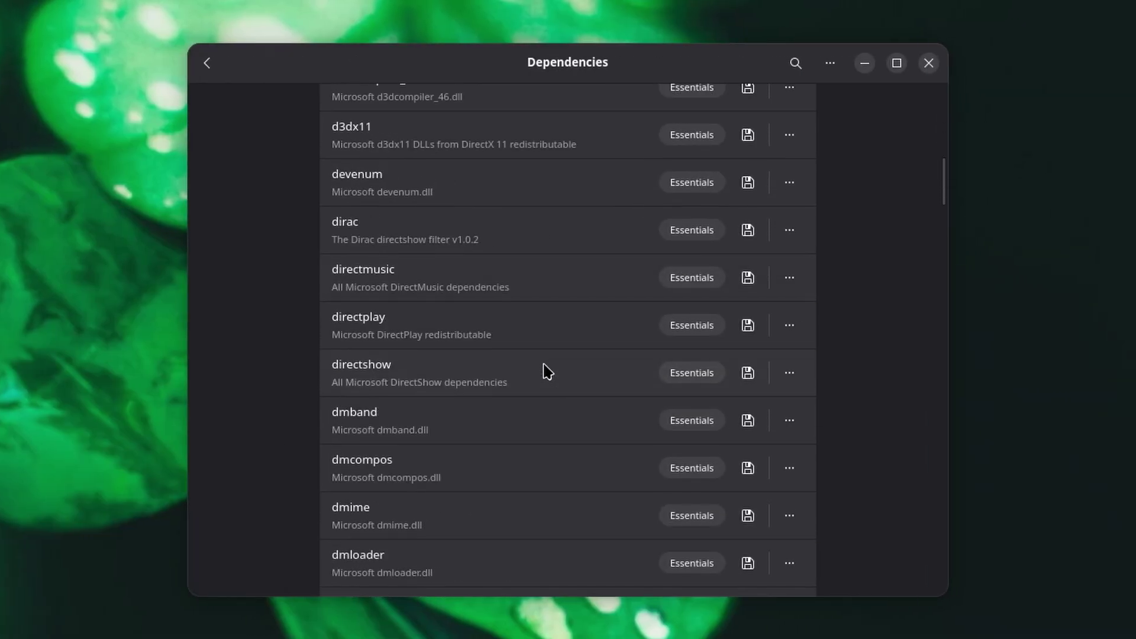
pyautogui.scroll(-10, 548, 370)
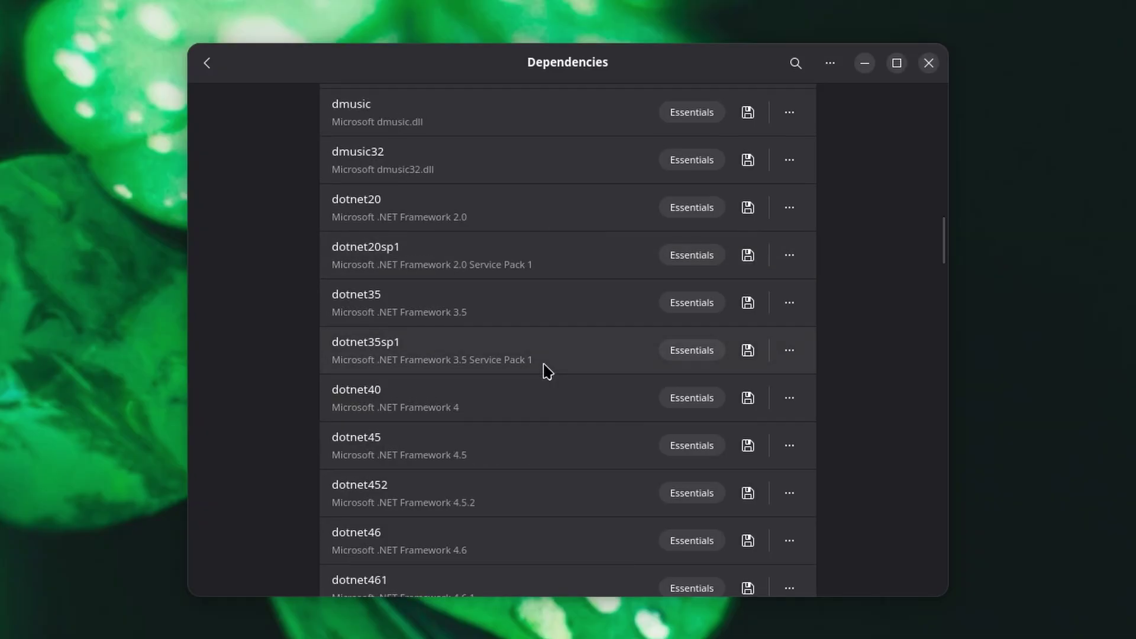
pyautogui.scroll(-3, 548, 370)
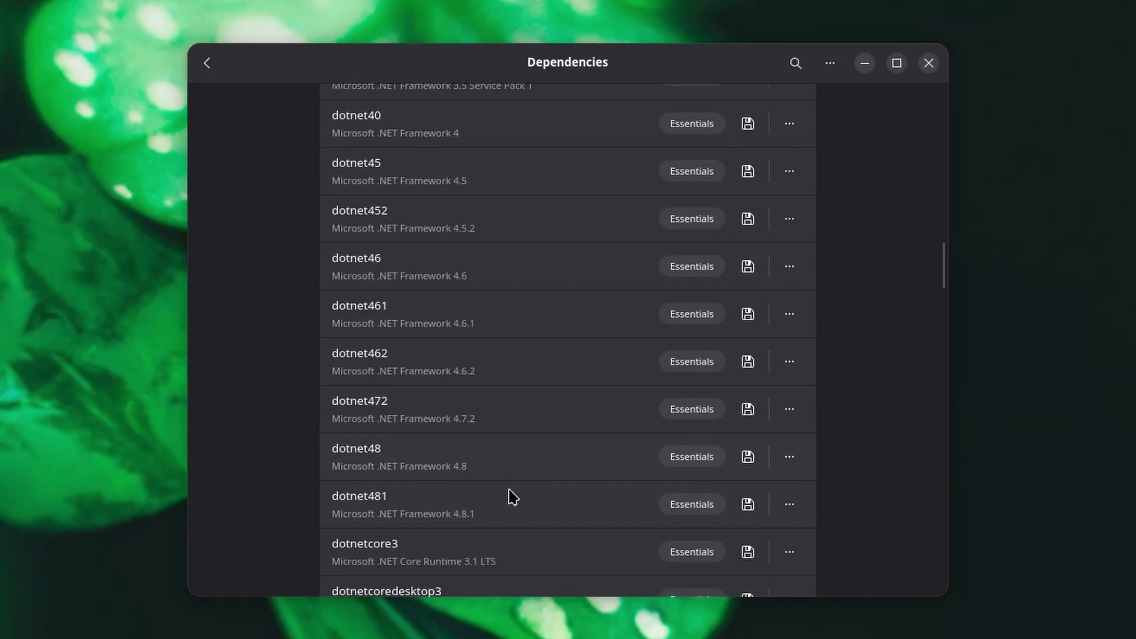
pyautogui.click(748, 460)
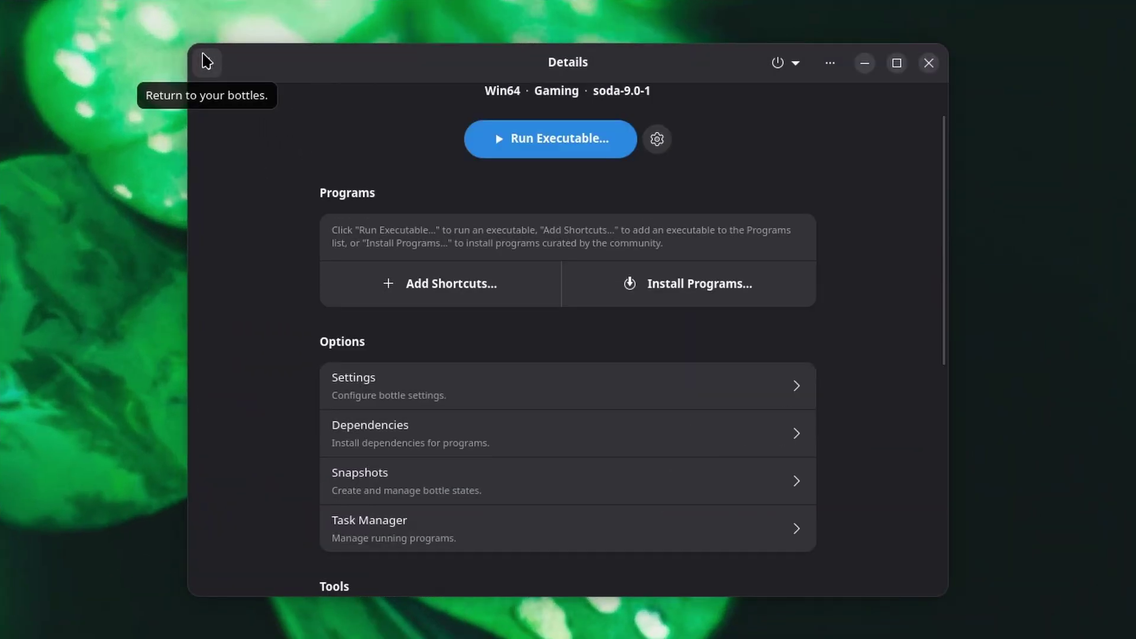
# Install Guild Wars 2 from the bottle's curated programs, closing the game launcher and finishing the installer
pyautogui.click(648, 343)
pyautogui.scroll(-10, 598, 332)
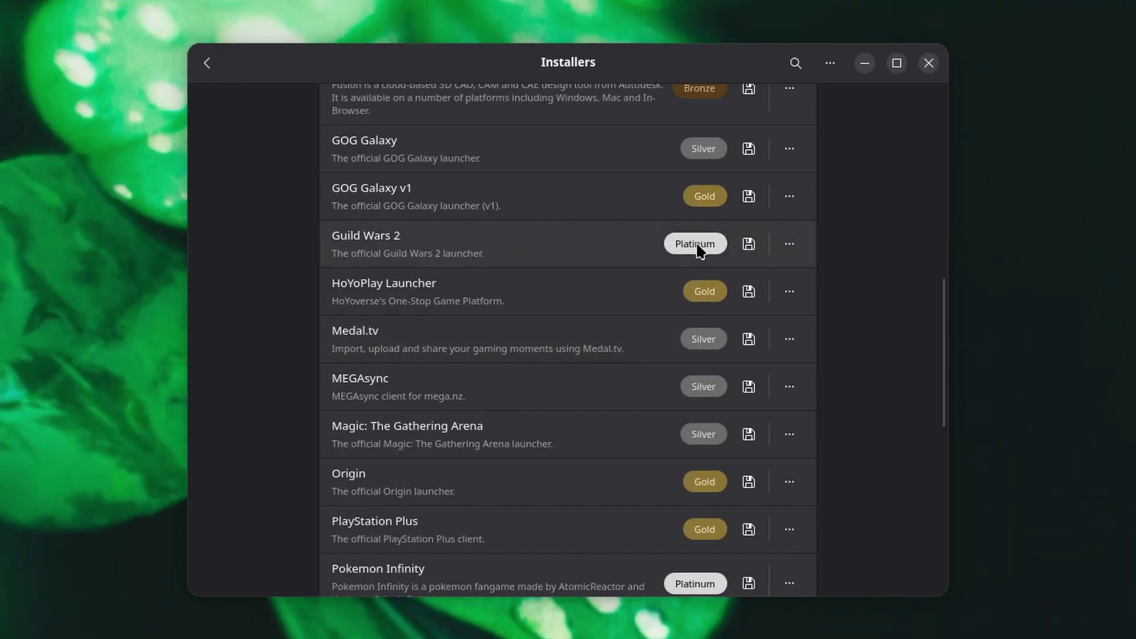
pyautogui.click(749, 245)
pyautogui.click(611, 427)
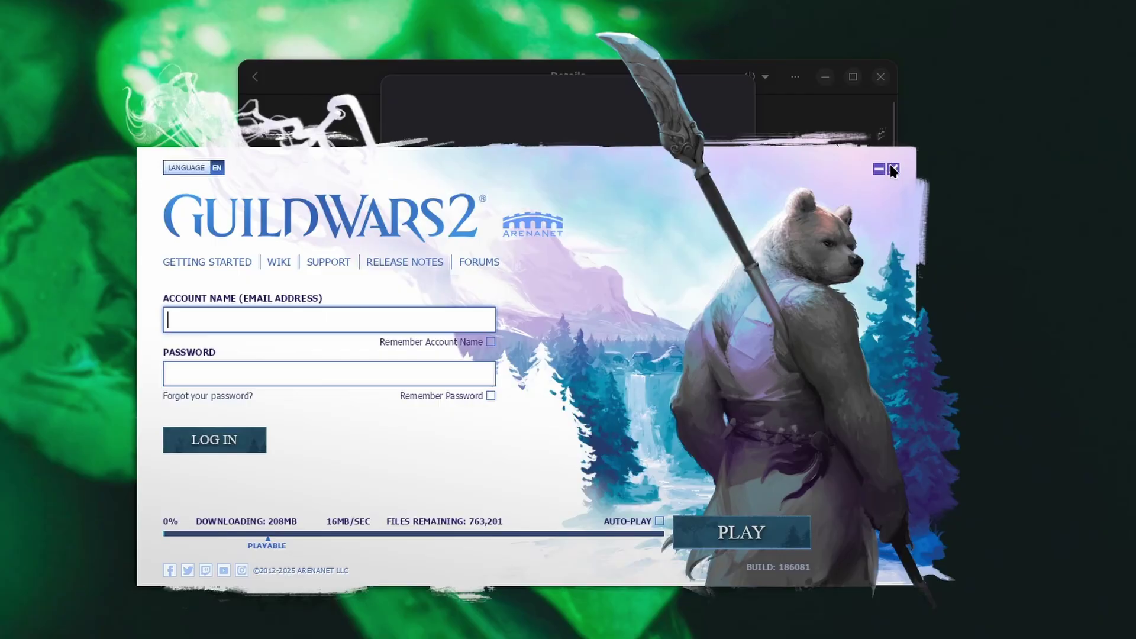
pyautogui.click(894, 171)
pyautogui.click(591, 410)
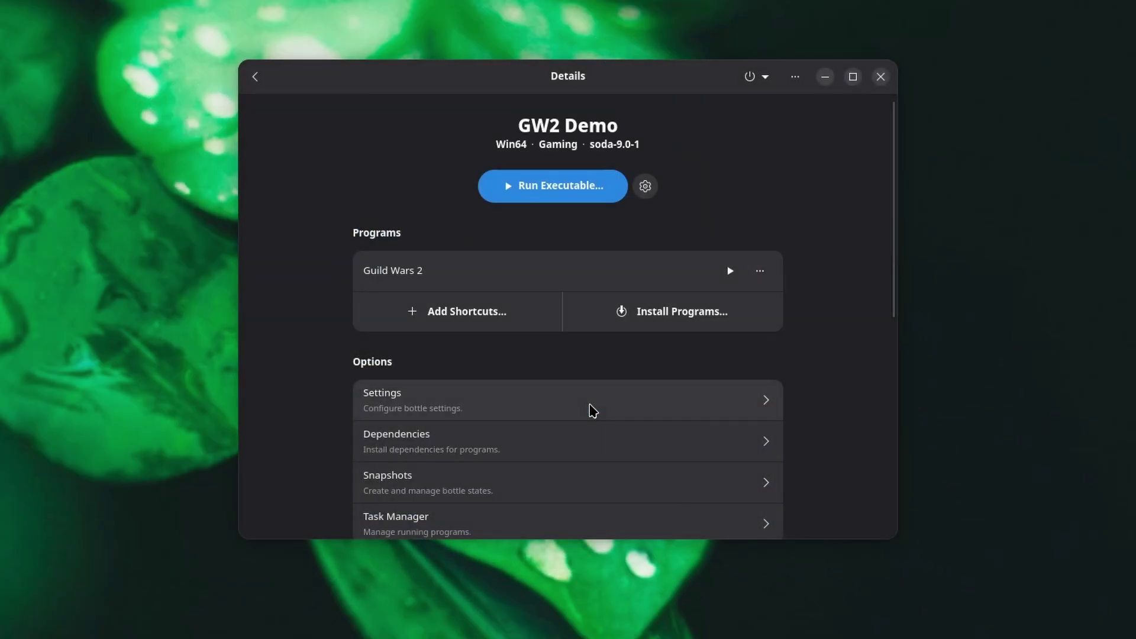
# Browse the GW2 Demo bottle's files and open the Guild Wars 2 folder inside drive_c/Program Files
pyautogui.click(802, 83)
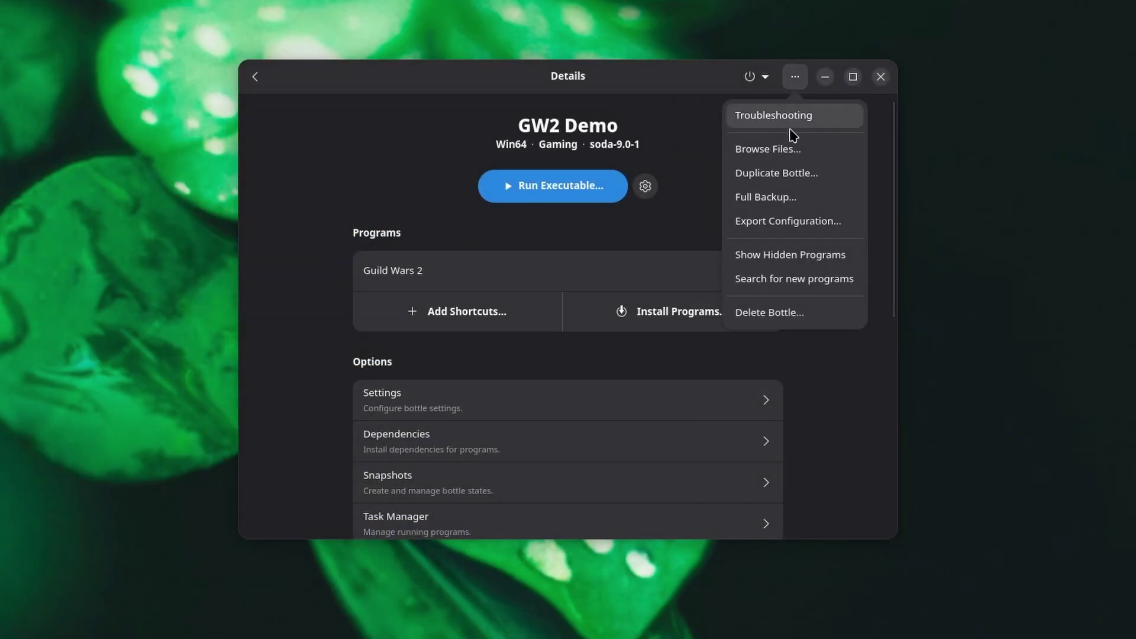
pyautogui.click(790, 149)
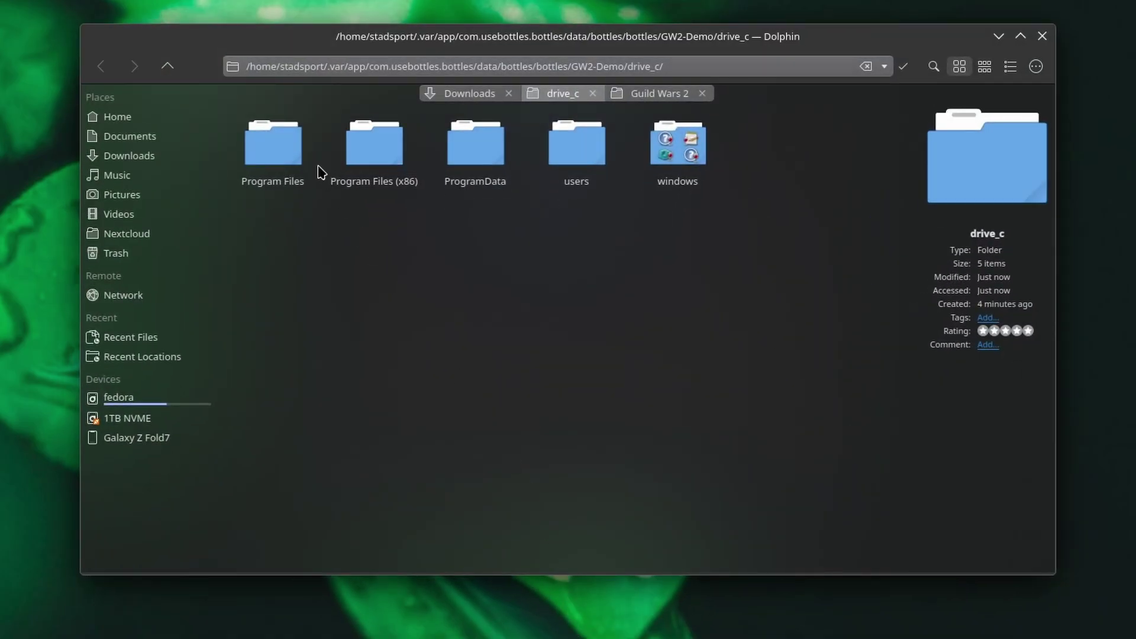
pyautogui.doubleClick(283, 155)
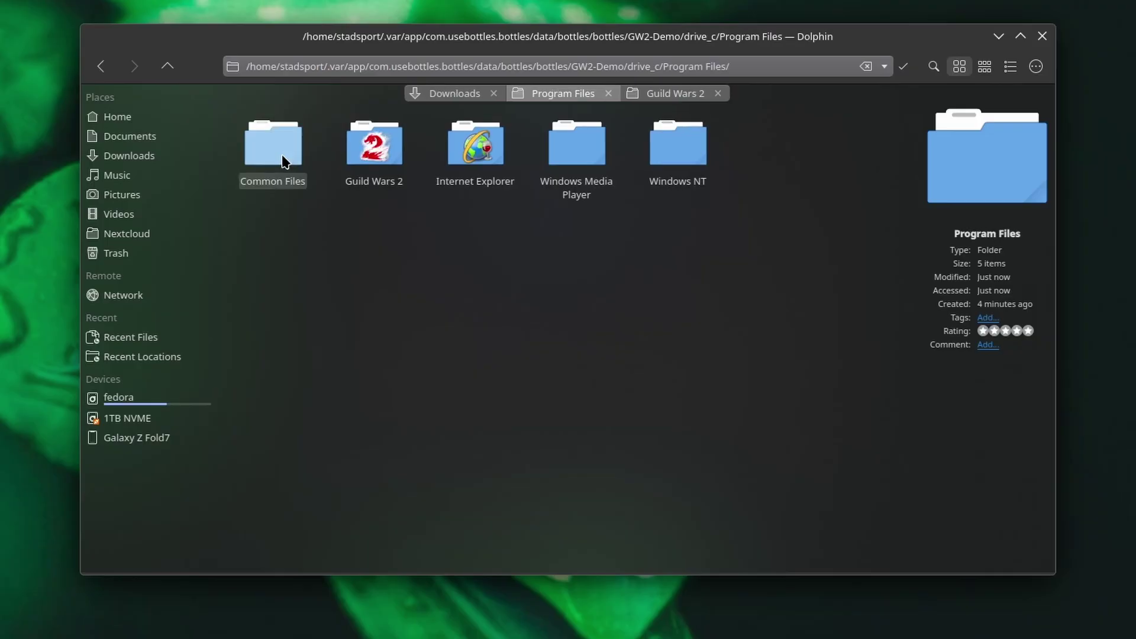
pyautogui.doubleClick(372, 148)
# Transfer Gw2.dat from the existing GW2 Bottle game folder into the new bottle's Guild Wars 2 folder, overwriting its copy, and minimize the file manager
pyautogui.click(666, 94)
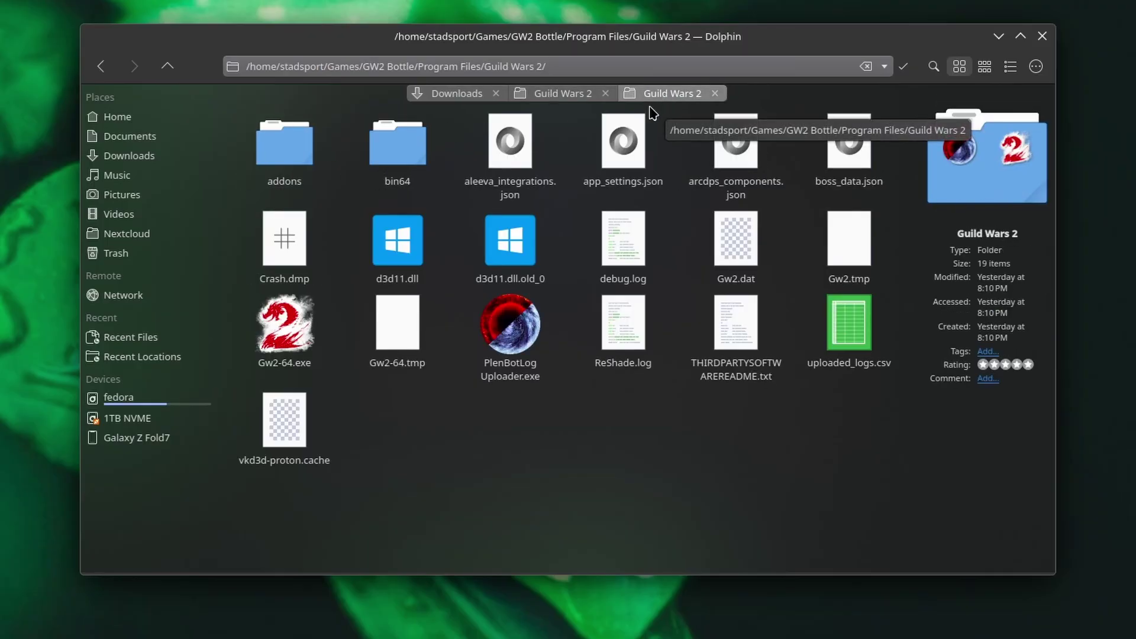
pyautogui.moveTo(744, 232)
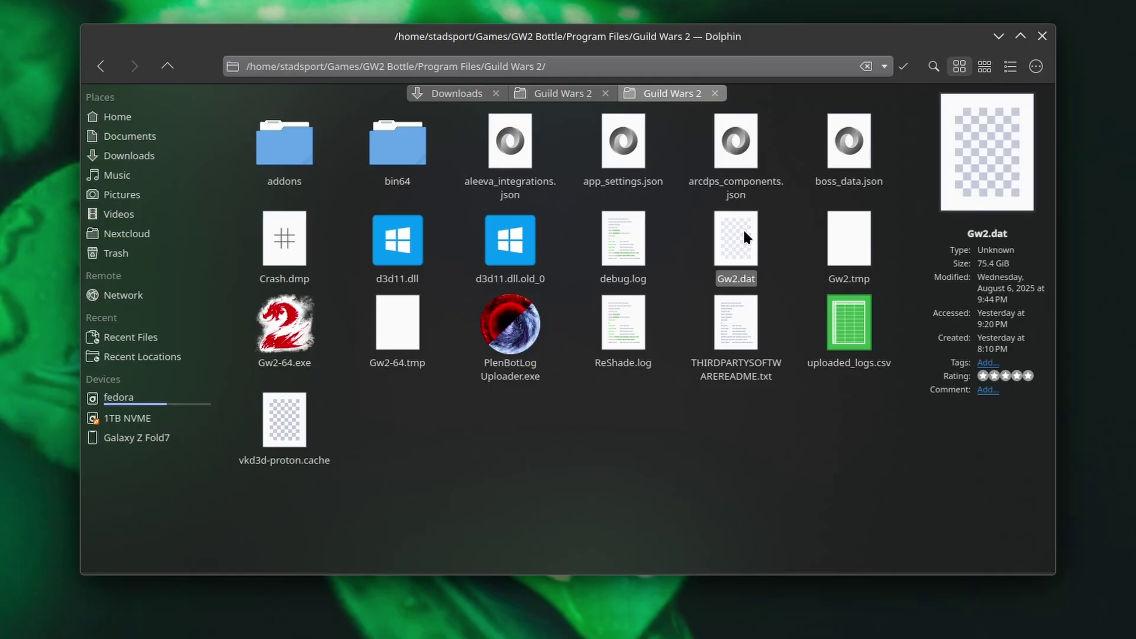
pyautogui.moveTo(743, 229); pyautogui.dragTo(616, 278)
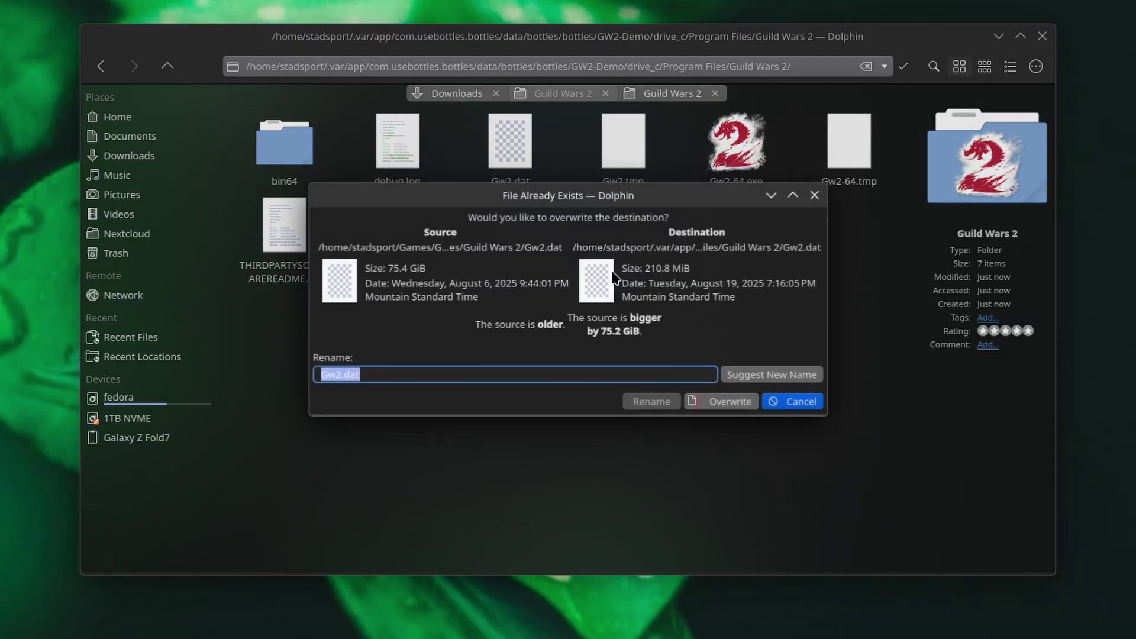
pyautogui.click(710, 403)
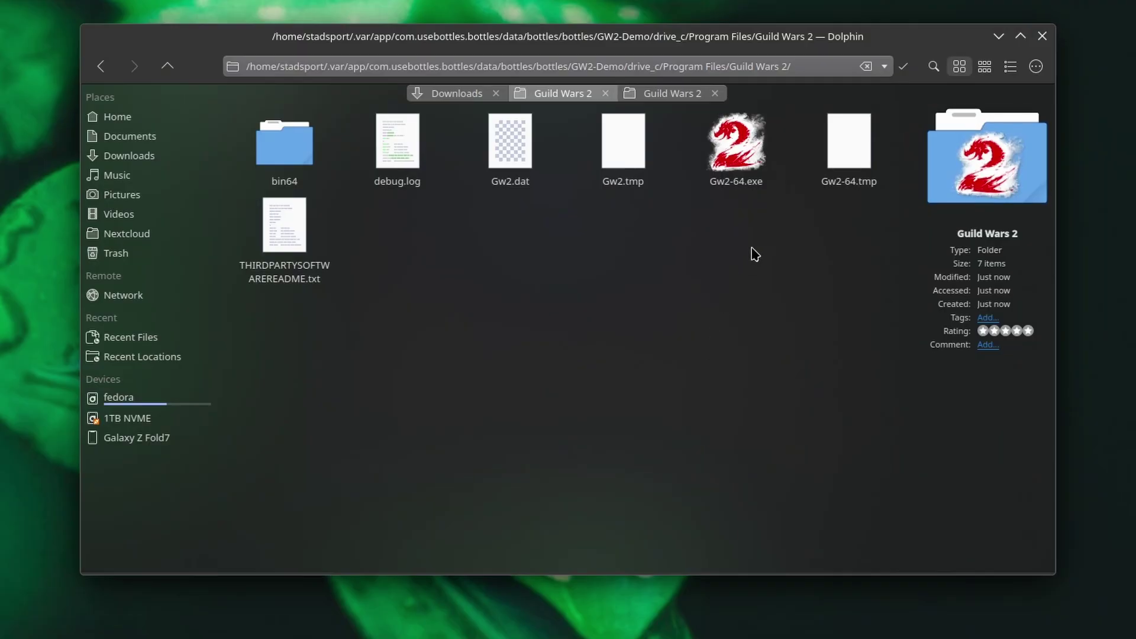
pyautogui.click(999, 37)
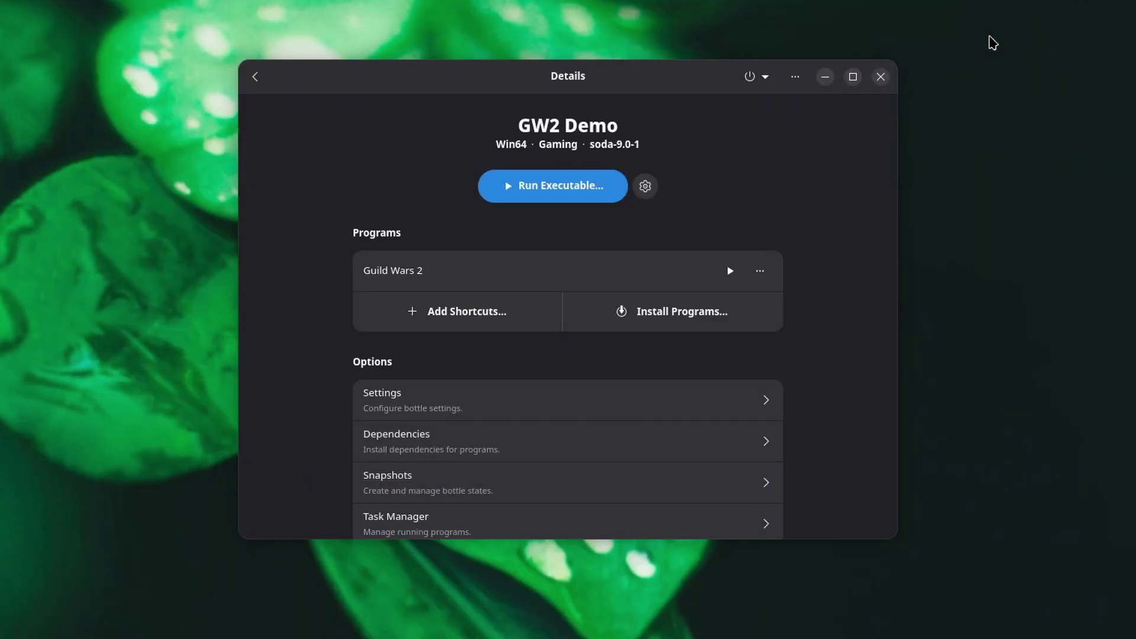
# Launch Guild Wars 2 from the GW2 Demo bottle and test the camera and character movement in game
pyautogui.click(731, 271)
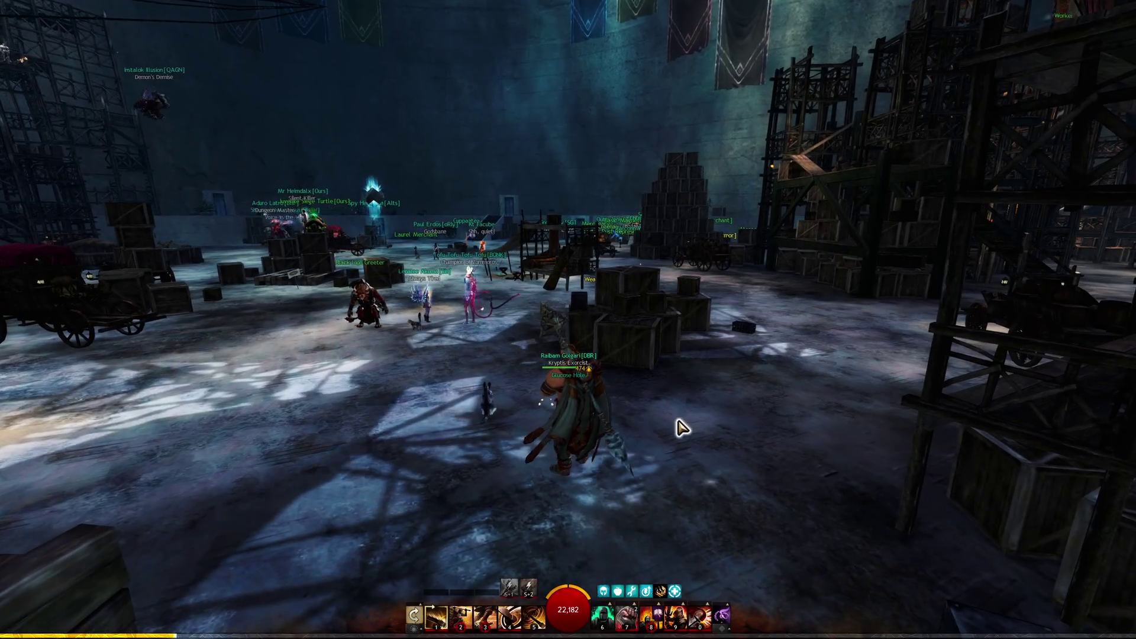
pyautogui.moveTo(680, 426); pyautogui.dragTo(326, 426)
pyautogui.press('w')
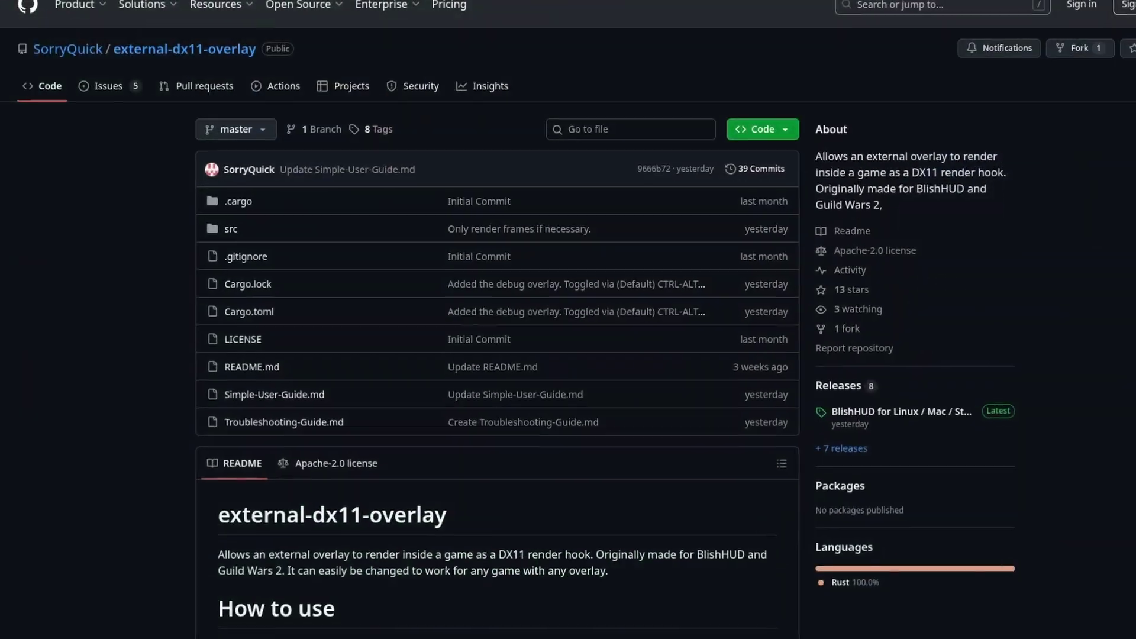
# Download external-dx11-overlay.zip from the repository's latest release, BlishHUD for Linux / Mac / Steam Deck, into the Downloads folder
pyautogui.scroll(-8, 559, 471)
pyautogui.scroll(8, 559, 471)
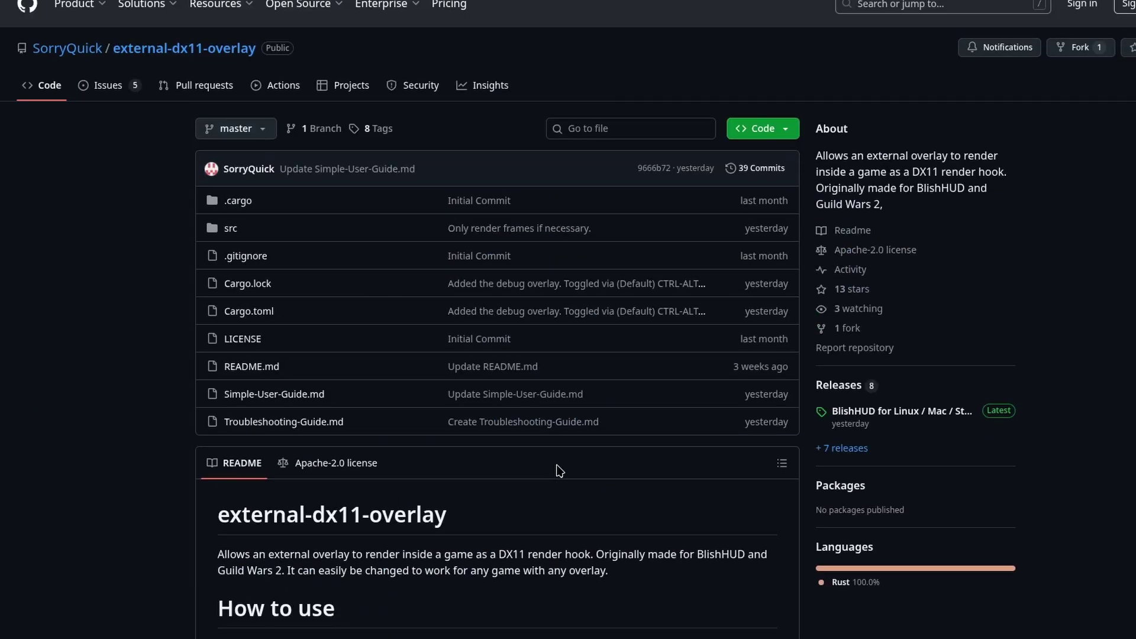
pyautogui.click(858, 422)
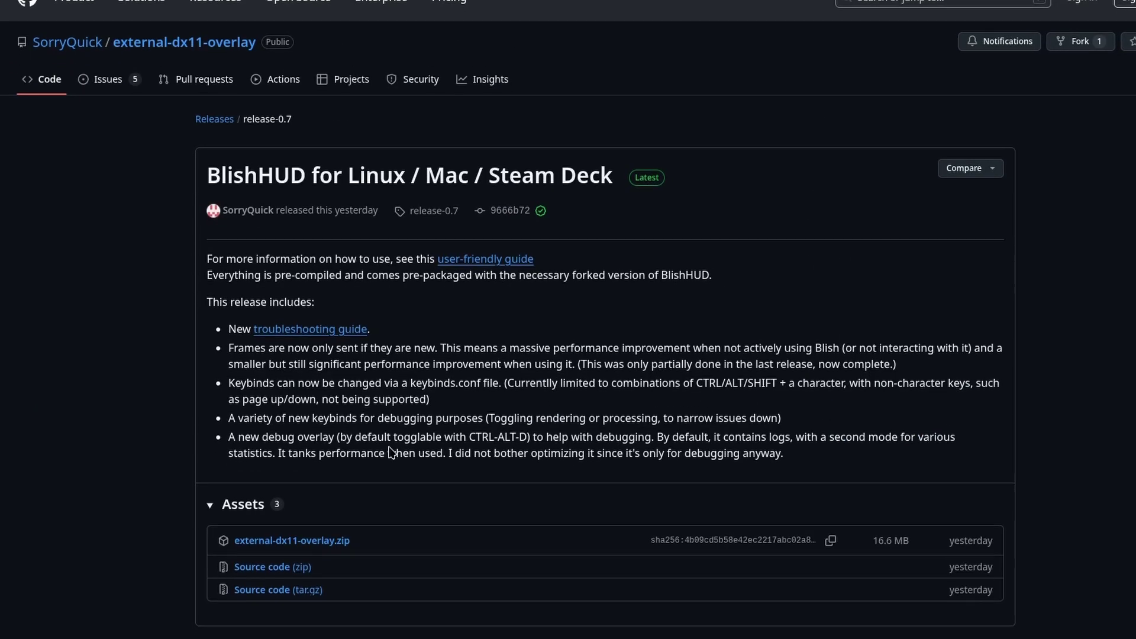
pyautogui.scroll(-1, 298, 527)
pyautogui.click(294, 521)
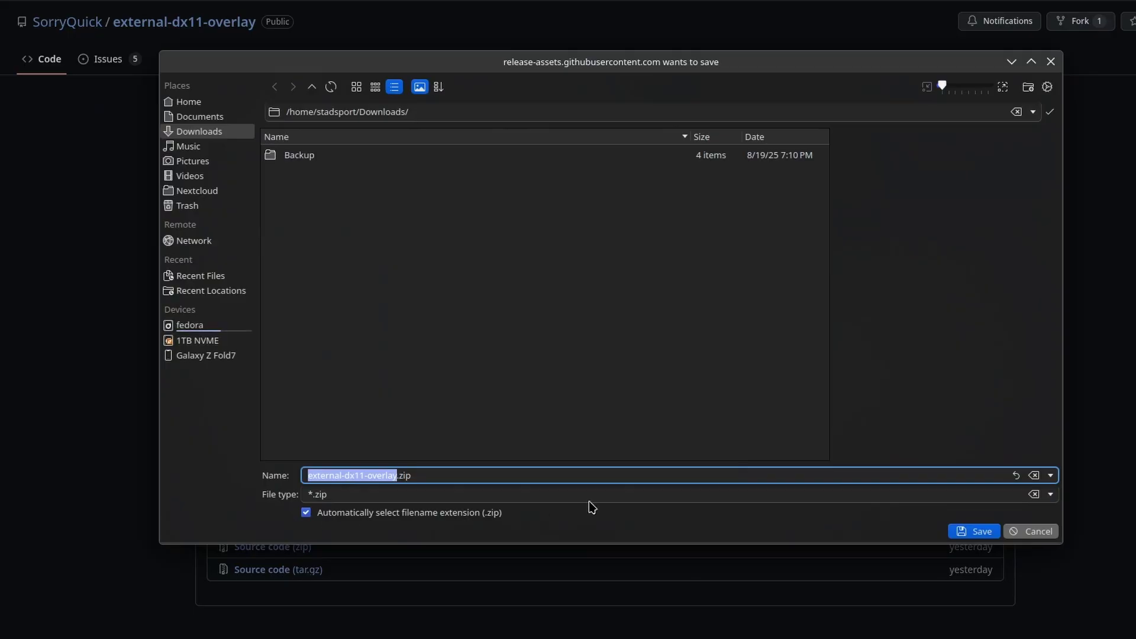
pyautogui.click(968, 523)
# Extract external-dx11-overlay.zip in the Downloads folder and delete the archive
pyautogui.click(505, 625)
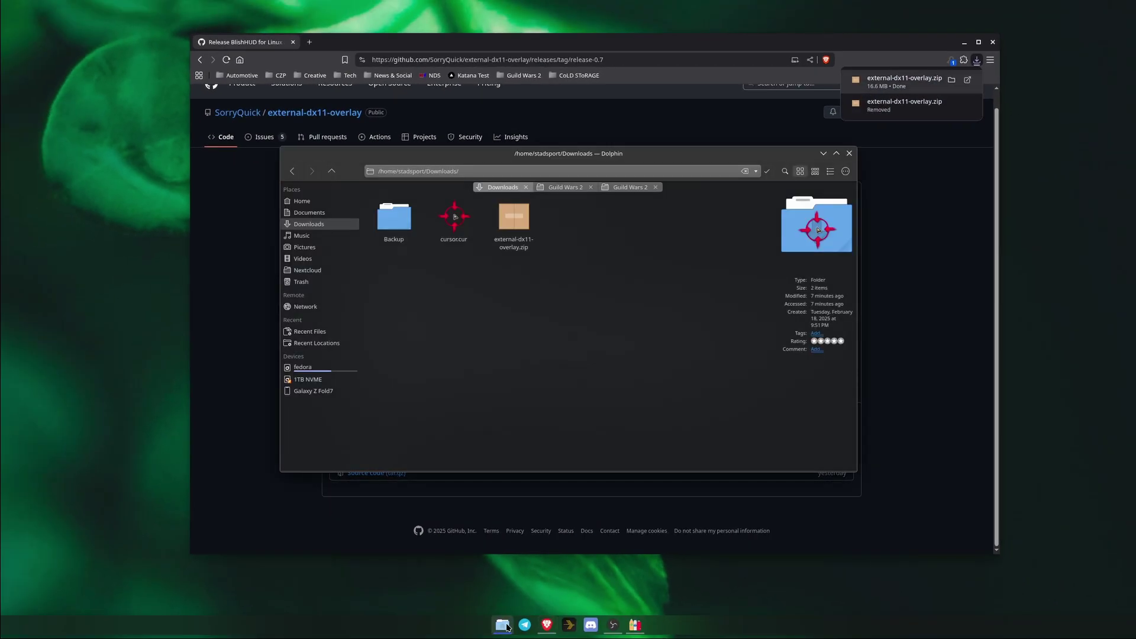
pyautogui.rightClick(522, 219)
pyautogui.moveTo(651, 389)
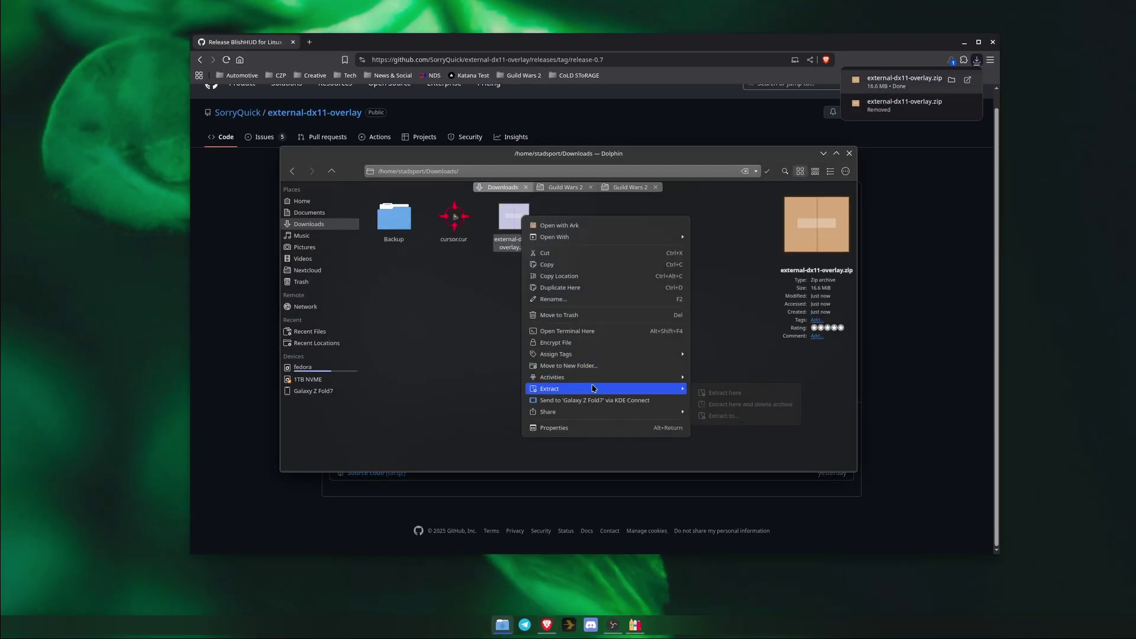
pyautogui.click(728, 403)
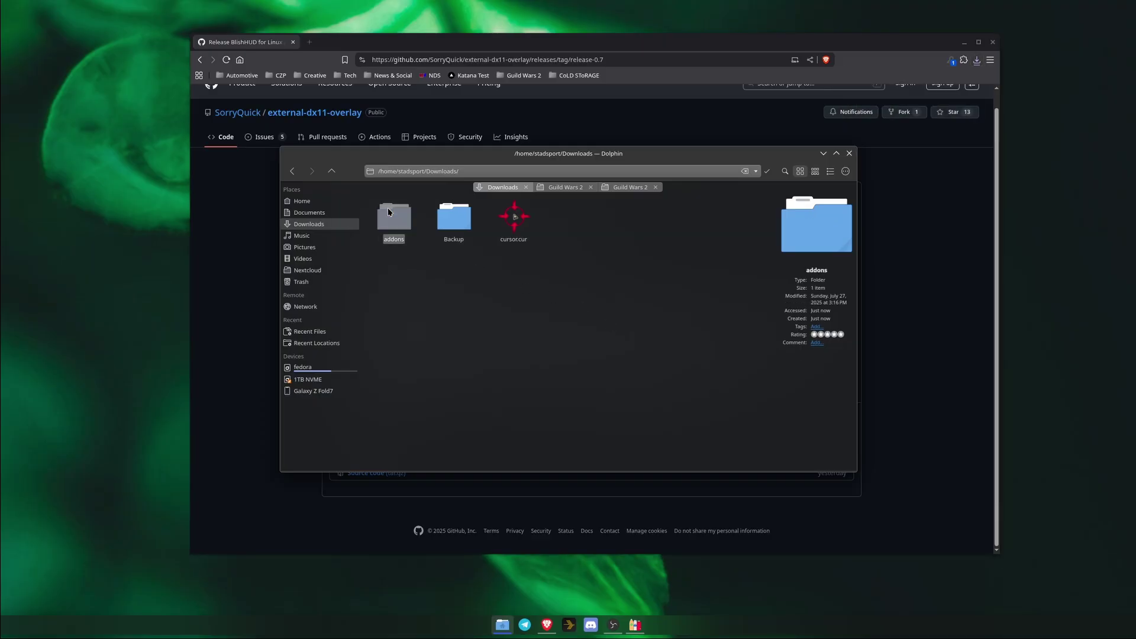
# Paste the extracted addons folder into the GW2 Demo bottle's Guild Wars 2 folder, and minimize the file manager and browser
pyautogui.click(578, 191)
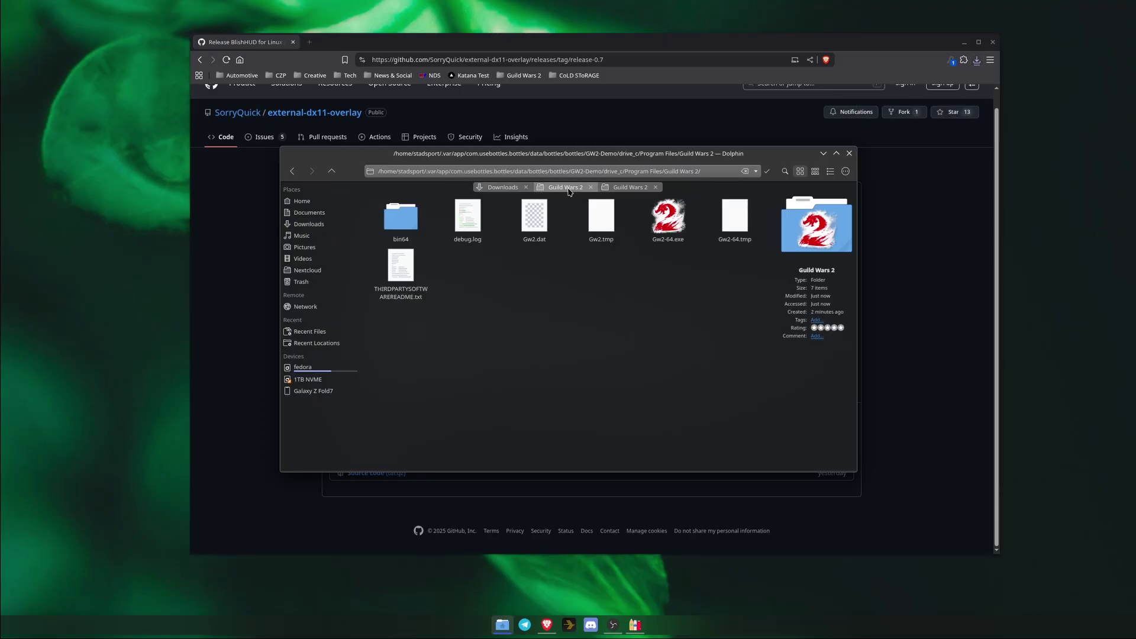
pyautogui.hotkey('ctrl', 'v')
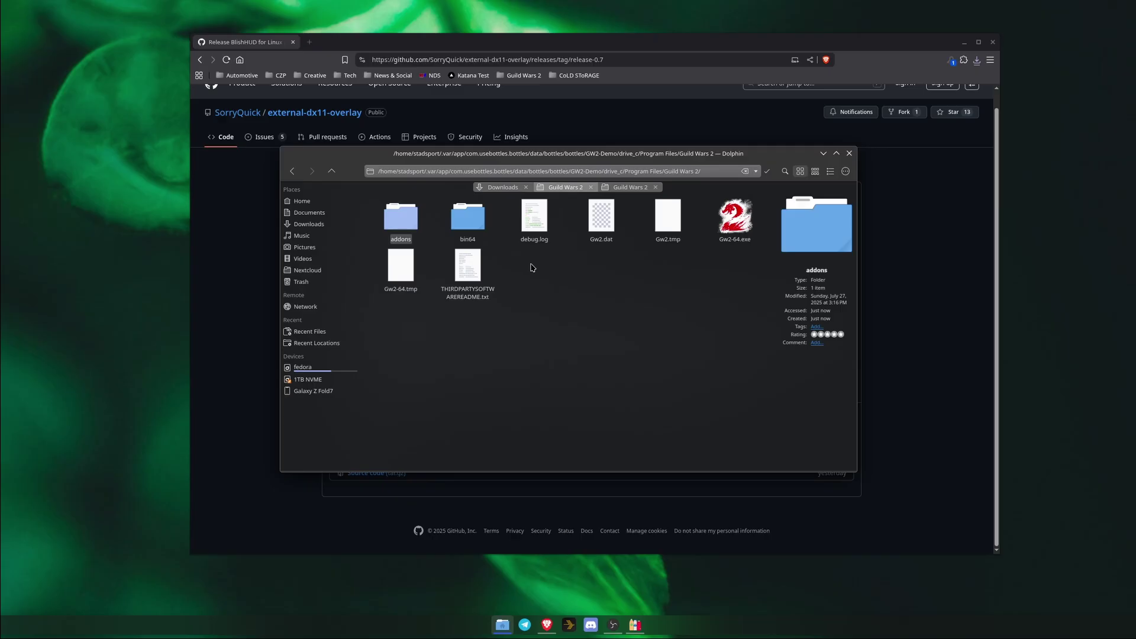
pyautogui.click(533, 278)
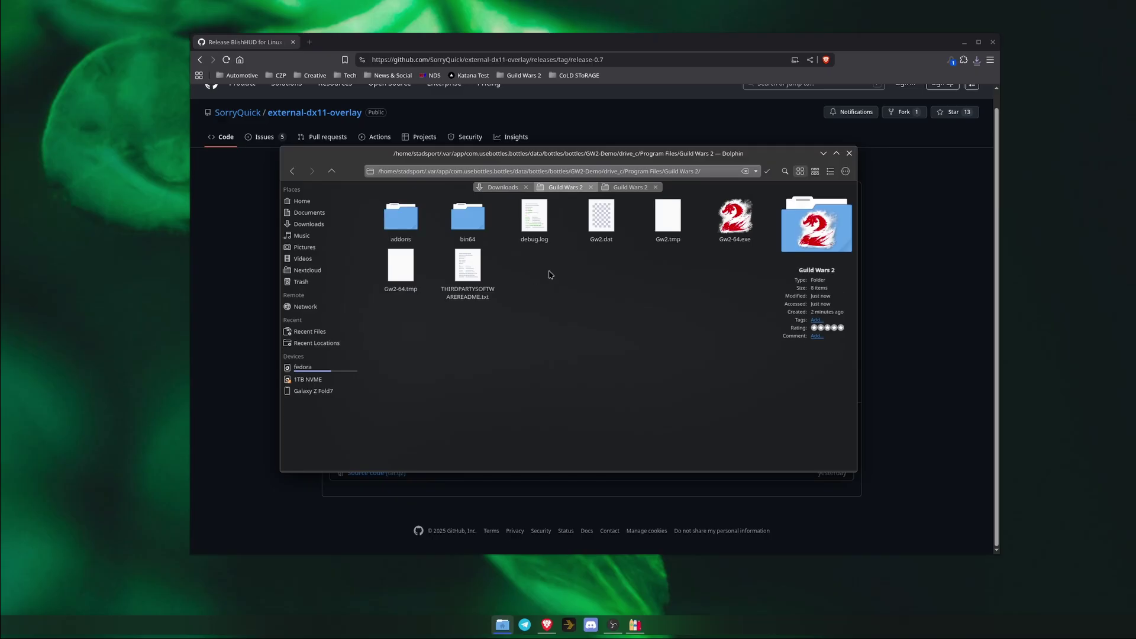
pyautogui.hotkey('alt', 'Tab')
pyautogui.click(824, 154)
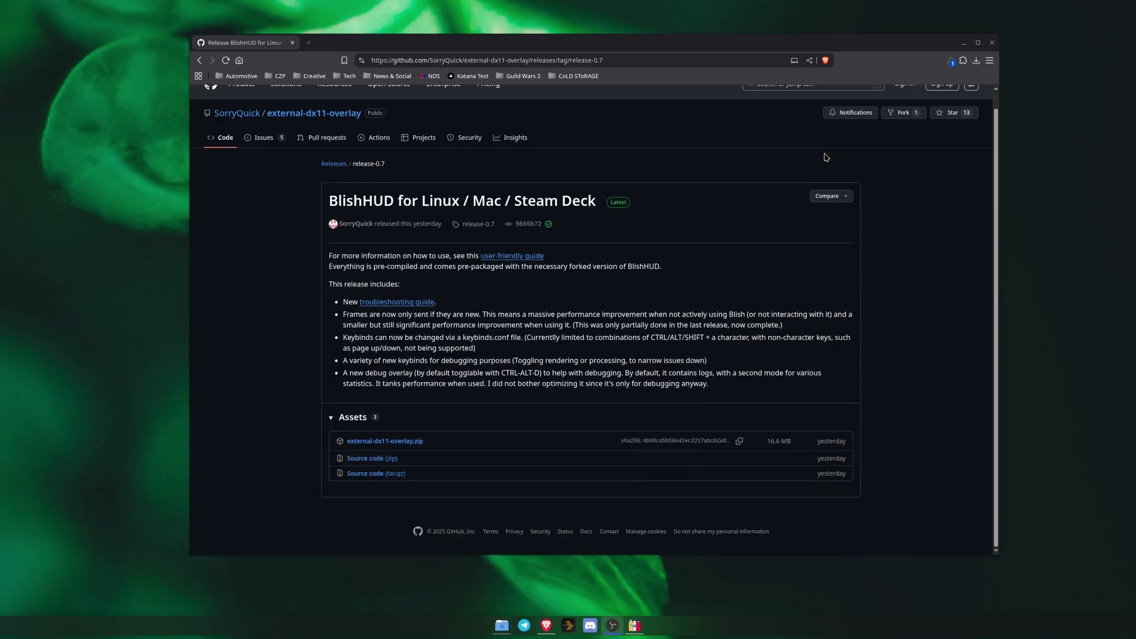
pyautogui.click(964, 43)
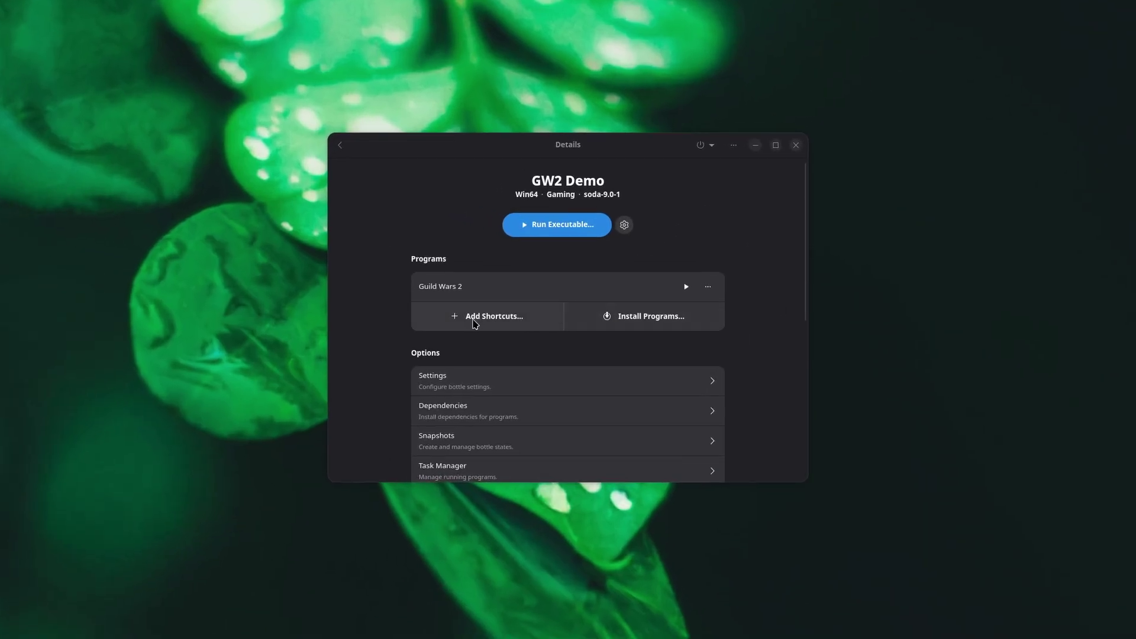
# Add a shortcut in the GW2 Demo bottle to Gw2-Simple-Addon-Loader.exe from Program Files/Guild Wars 2/addons/LOADER_public
pyautogui.click(502, 317)
pyautogui.doubleClick(264, 208)
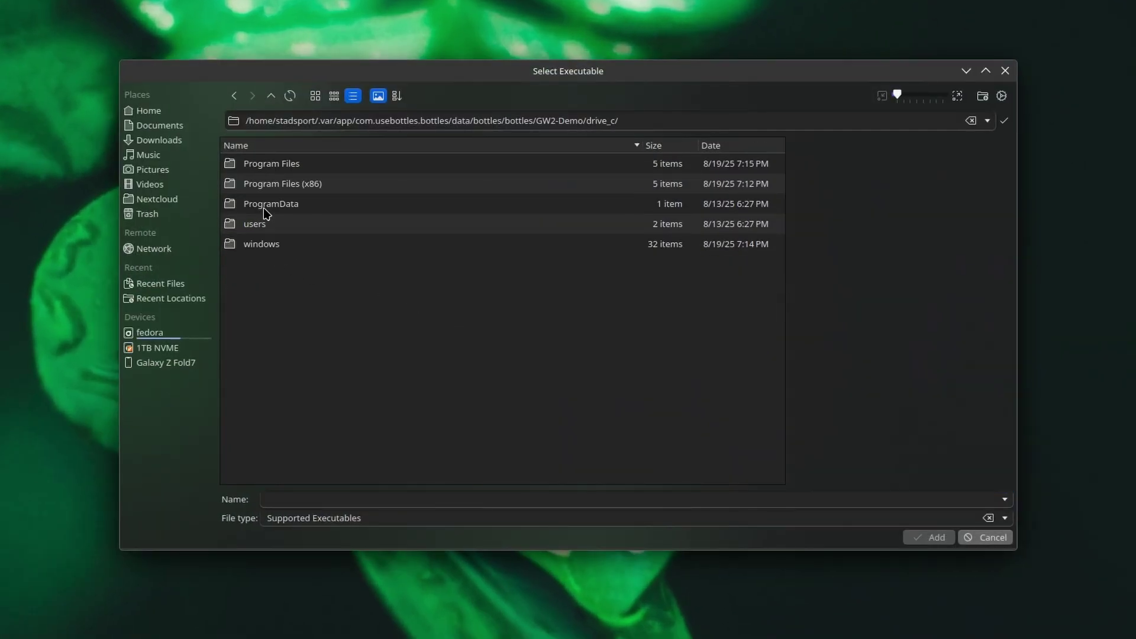
pyautogui.doubleClick(284, 170)
pyautogui.doubleClick(279, 182)
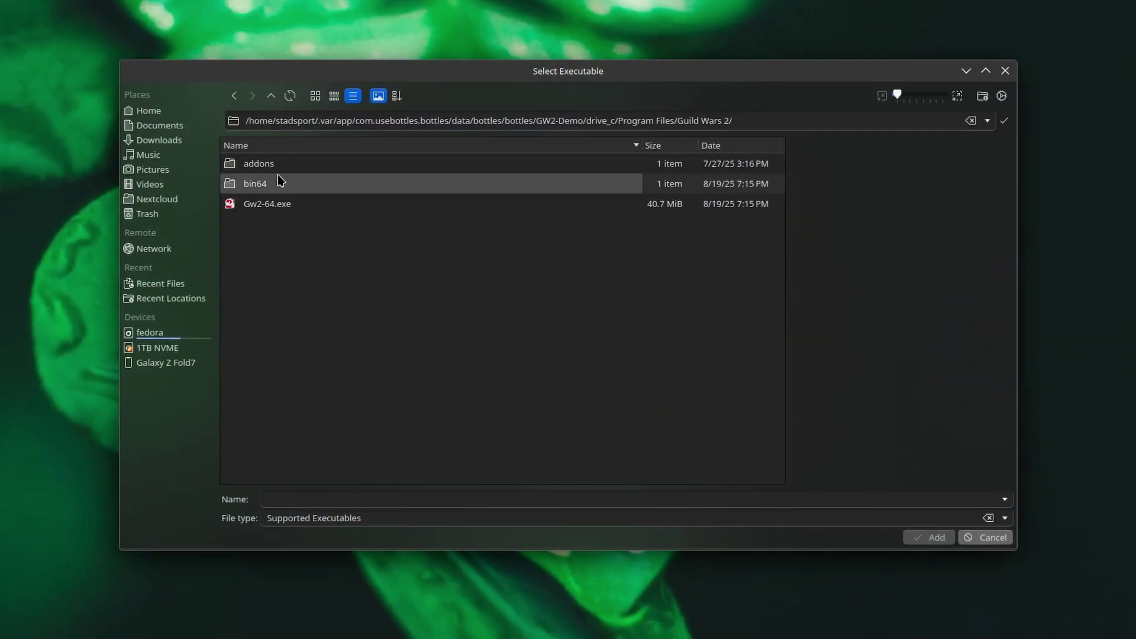
pyautogui.doubleClick(277, 170)
pyautogui.doubleClick(275, 164)
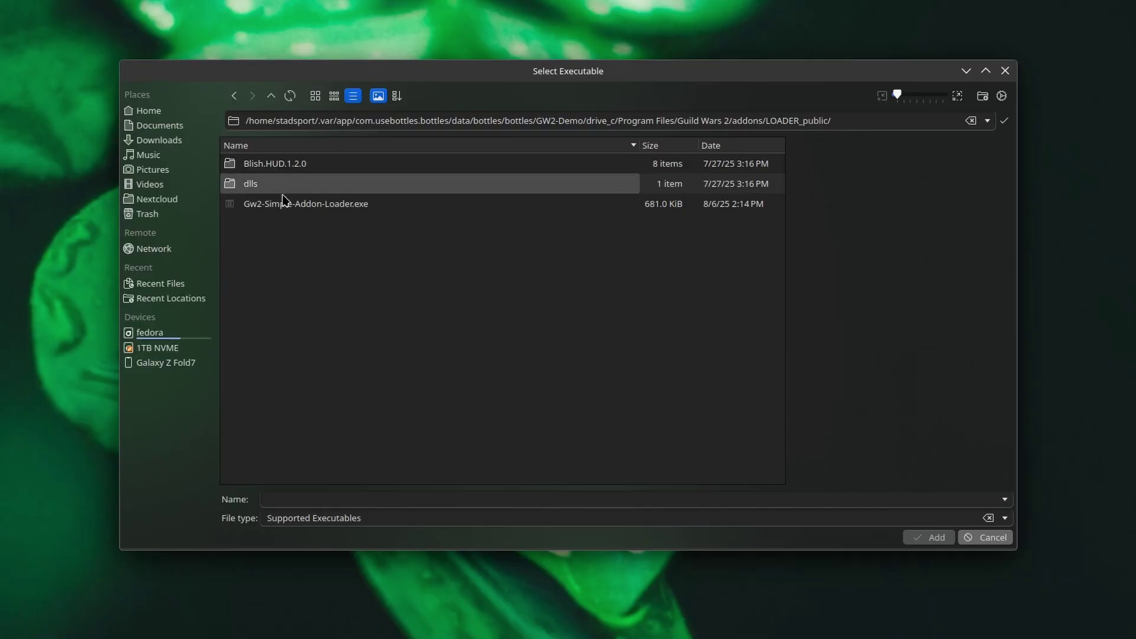
pyautogui.doubleClick(284, 203)
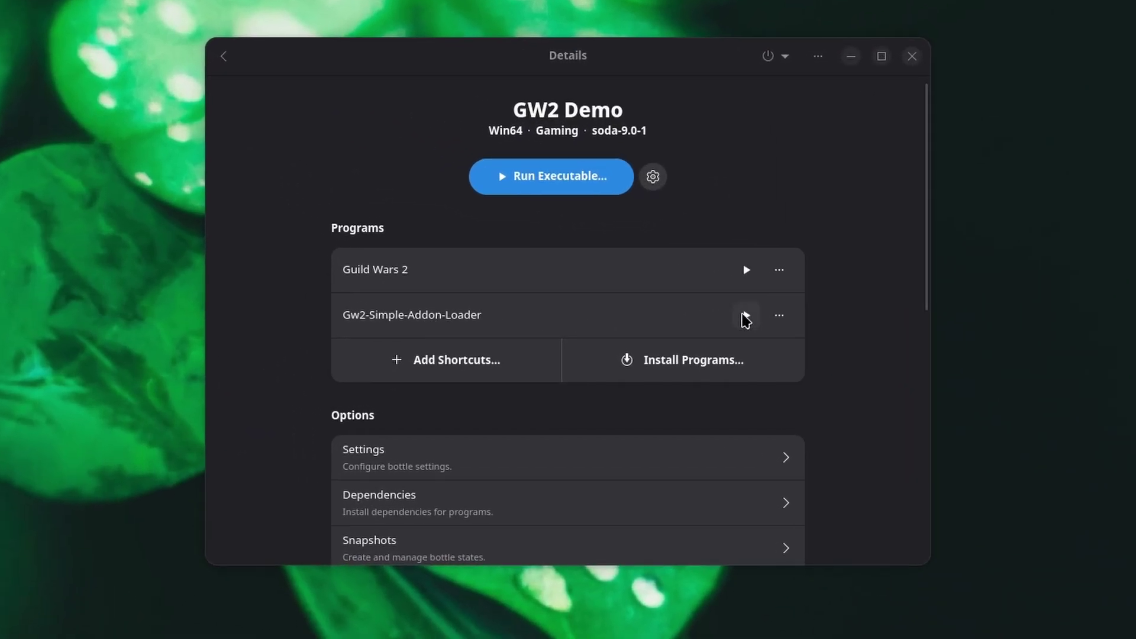
# Launch Gw2-Simple-Addon-Loader from the GW2 Demo bottle and log in to Guild Wars 2
pyautogui.click(746, 318)
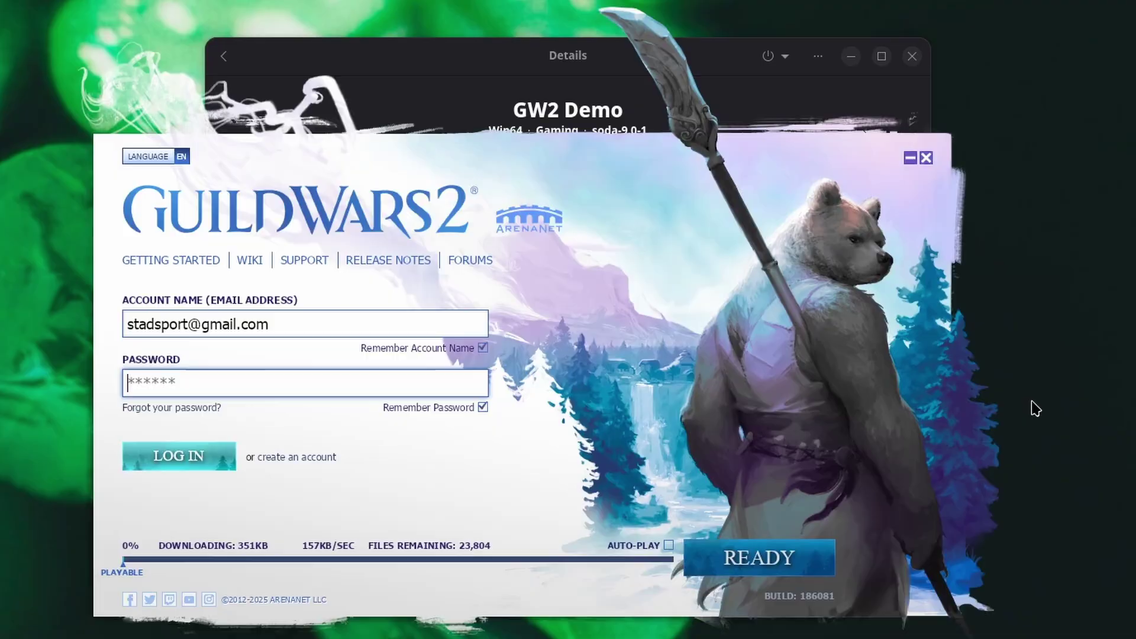
pyautogui.press('Return')
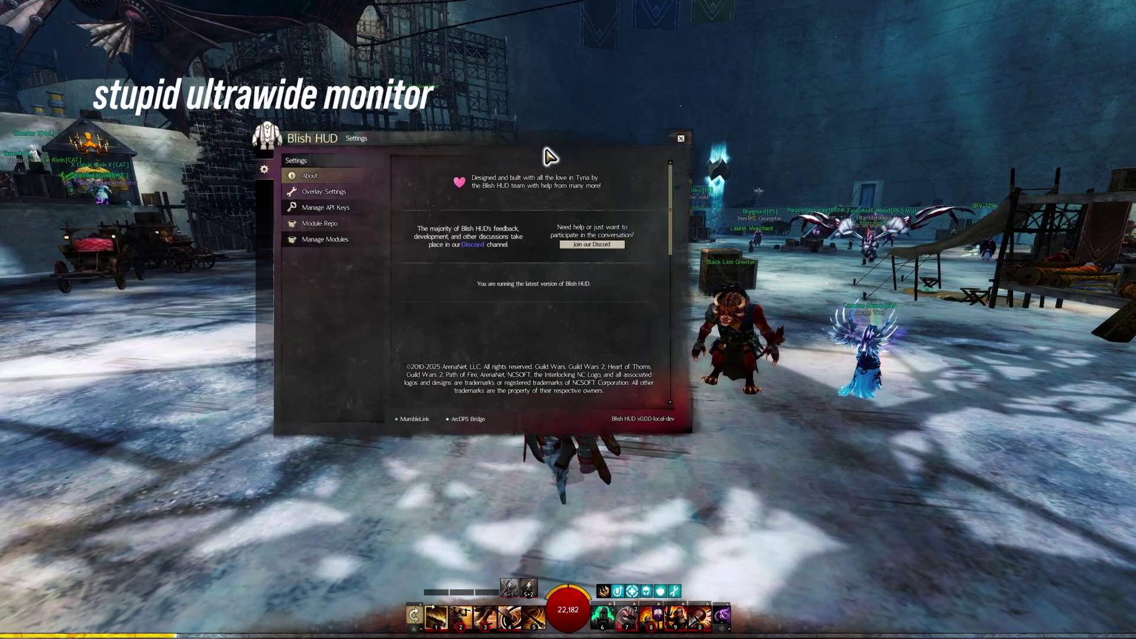
# Move the Blish HUD settings window closer to the screen's centre and browse the modules in the Module Repo
pyautogui.moveTo(450, 131); pyautogui.dragTo(740, 217)
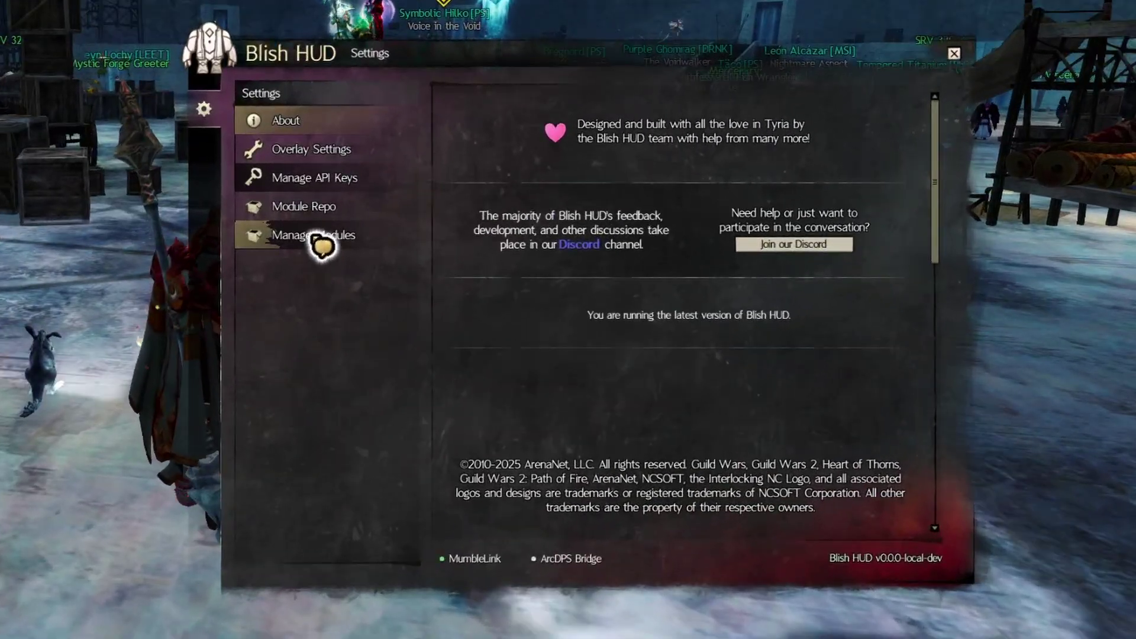
pyautogui.click(620, 317)
pyautogui.click(323, 210)
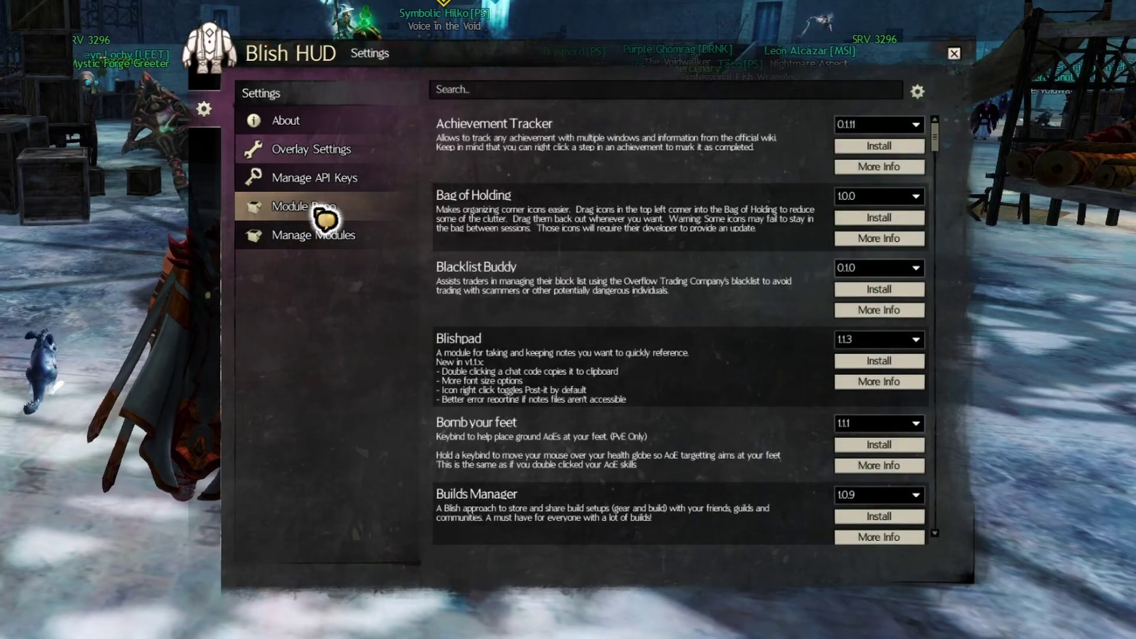
pyautogui.scroll(-8, 520, 231)
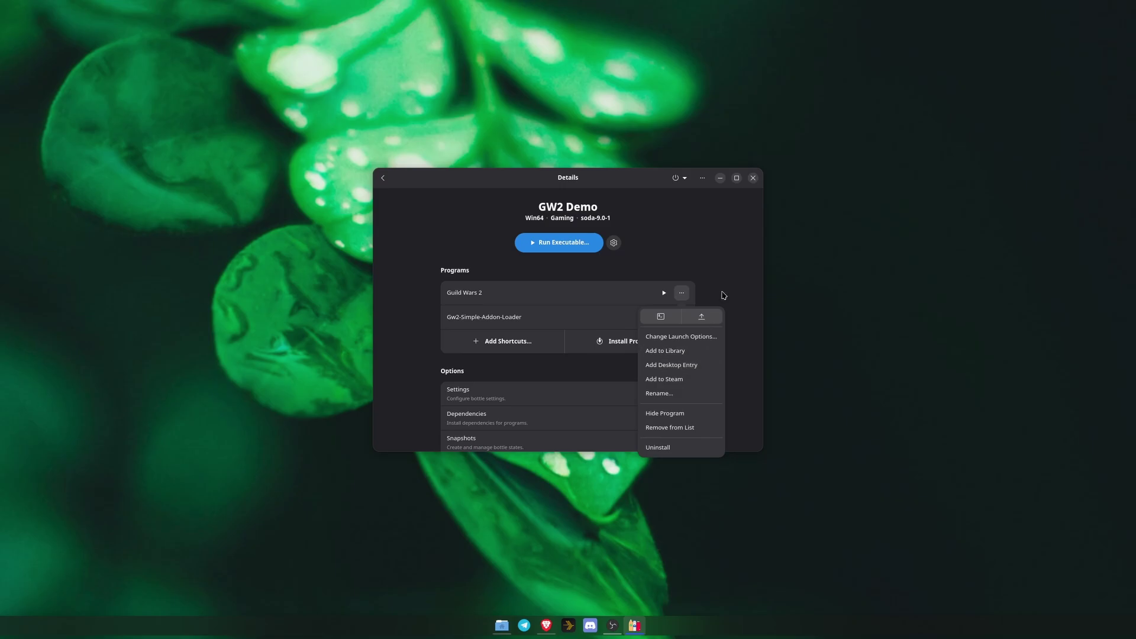
pyautogui.click(682, 317)
pyautogui.click(682, 316)
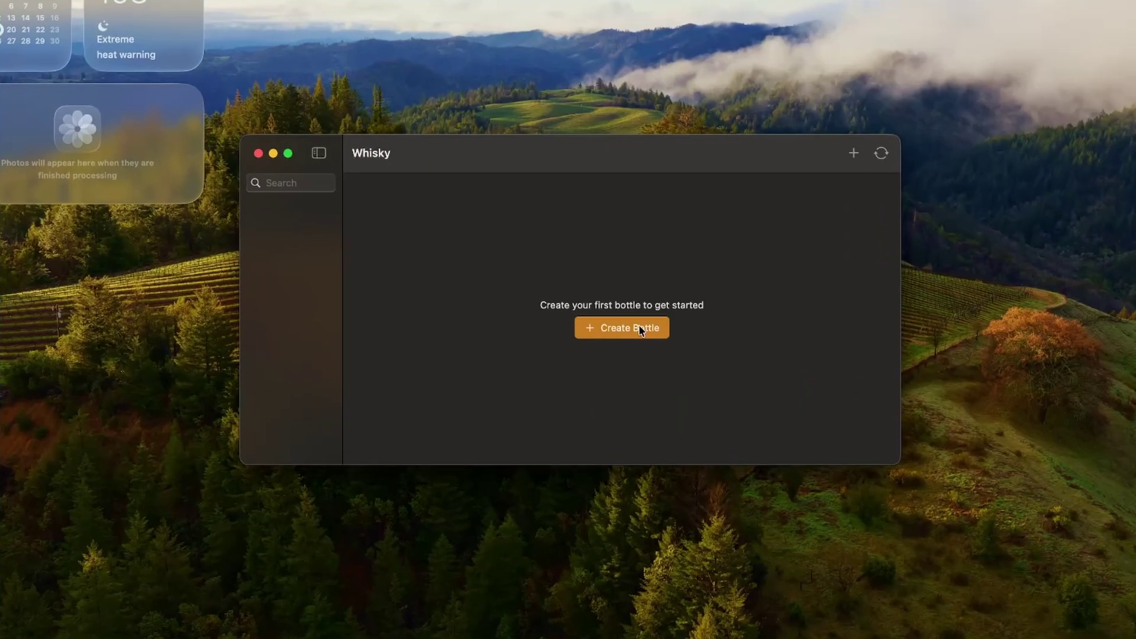
# Switch to Whisky on the Mac and create a Windows 10 bottle named GW2, moving its window up slightly
pyautogui.click(640, 329)
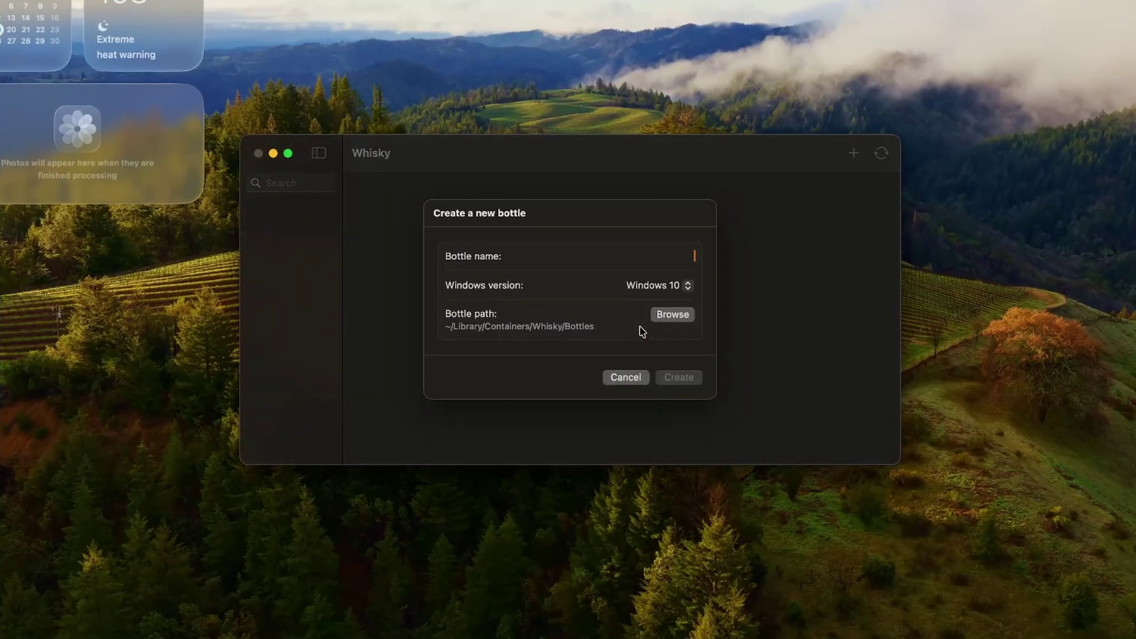
pyautogui.write('GW2')
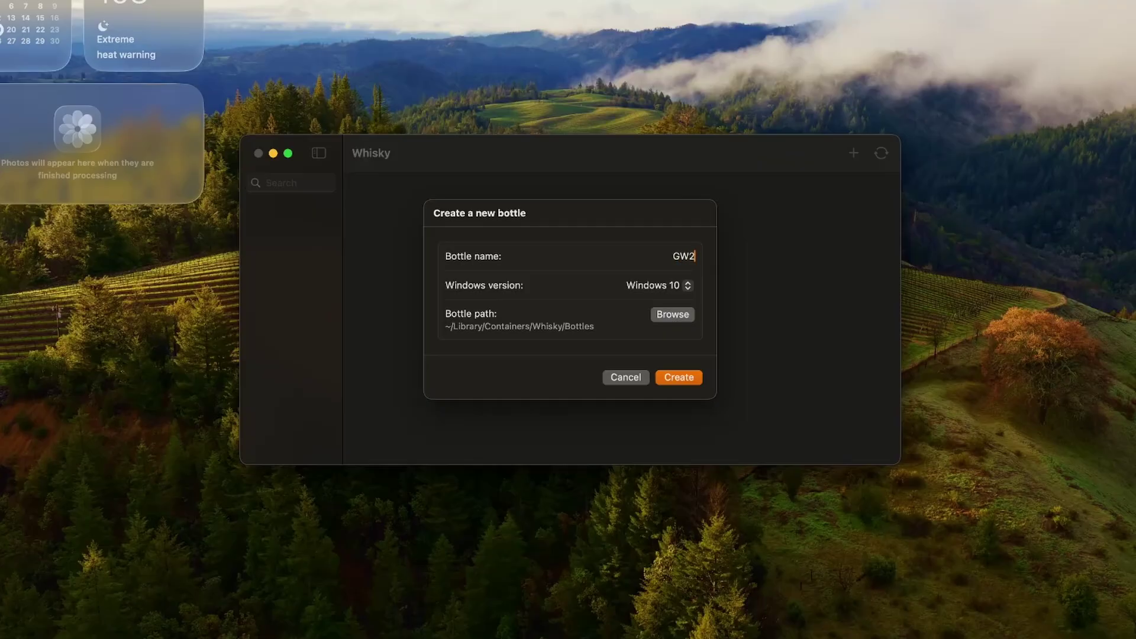
pyautogui.click(689, 376)
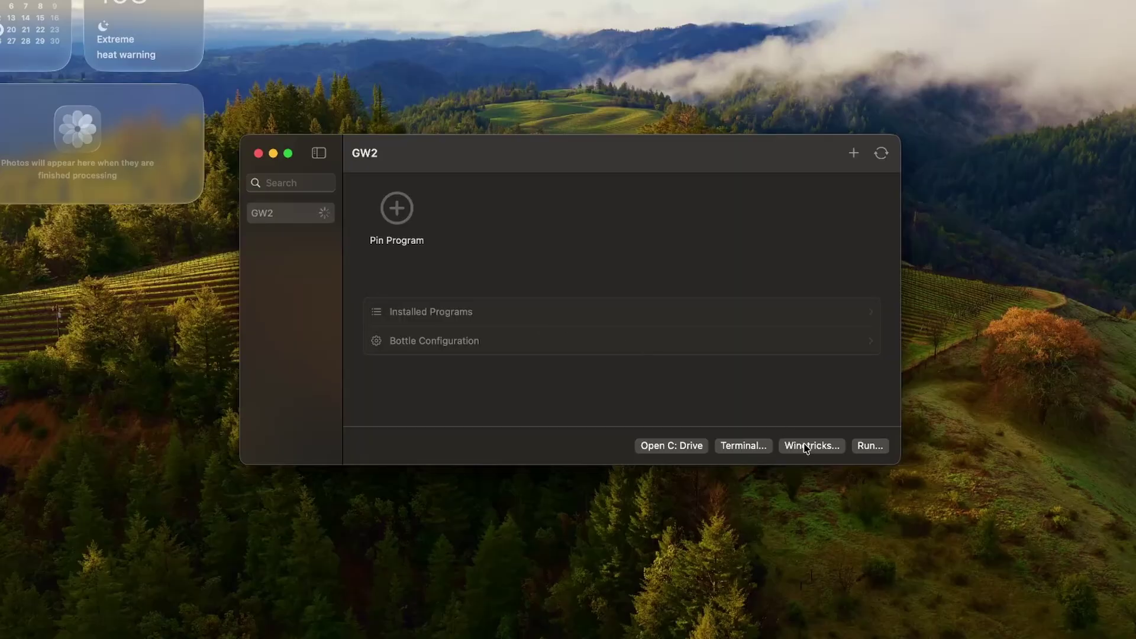
pyautogui.moveTo(507, 153); pyautogui.dragTo(507, 113)
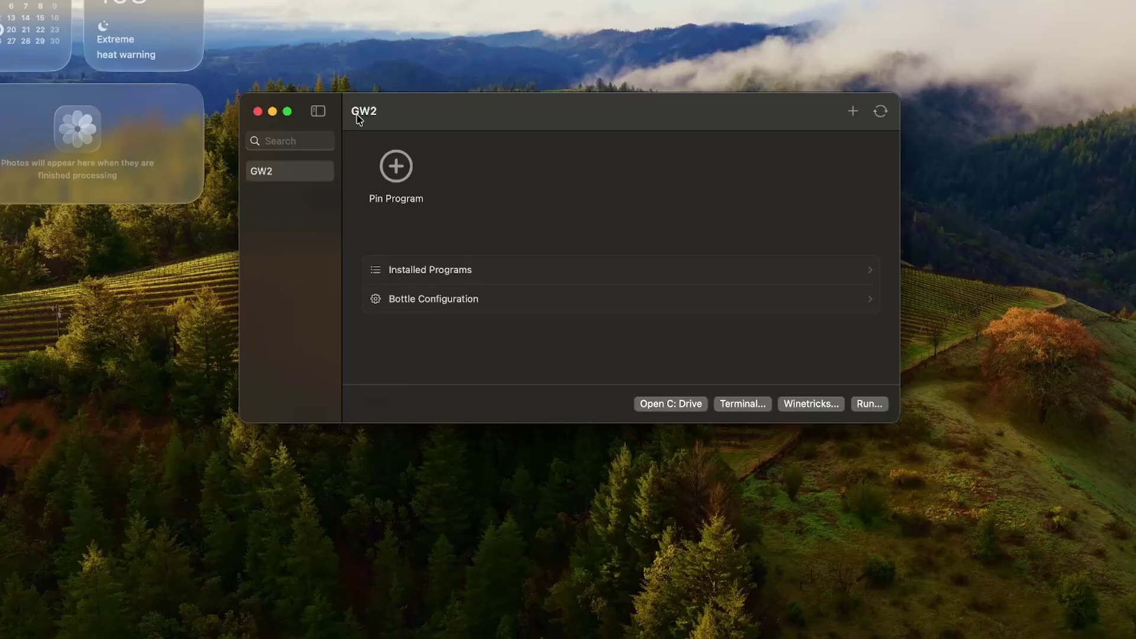
# Remove Wine Mono Windows Support from the GW2 bottle through the Wine Control Panel's Add/Remove Programs
pyautogui.click(484, 302)
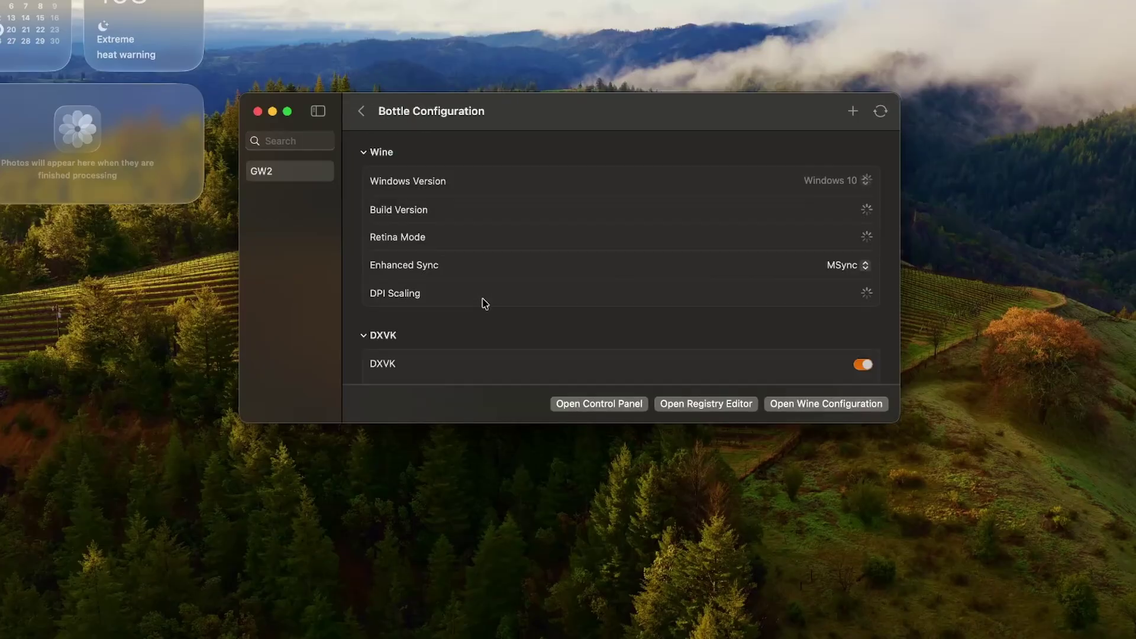
pyautogui.click(617, 405)
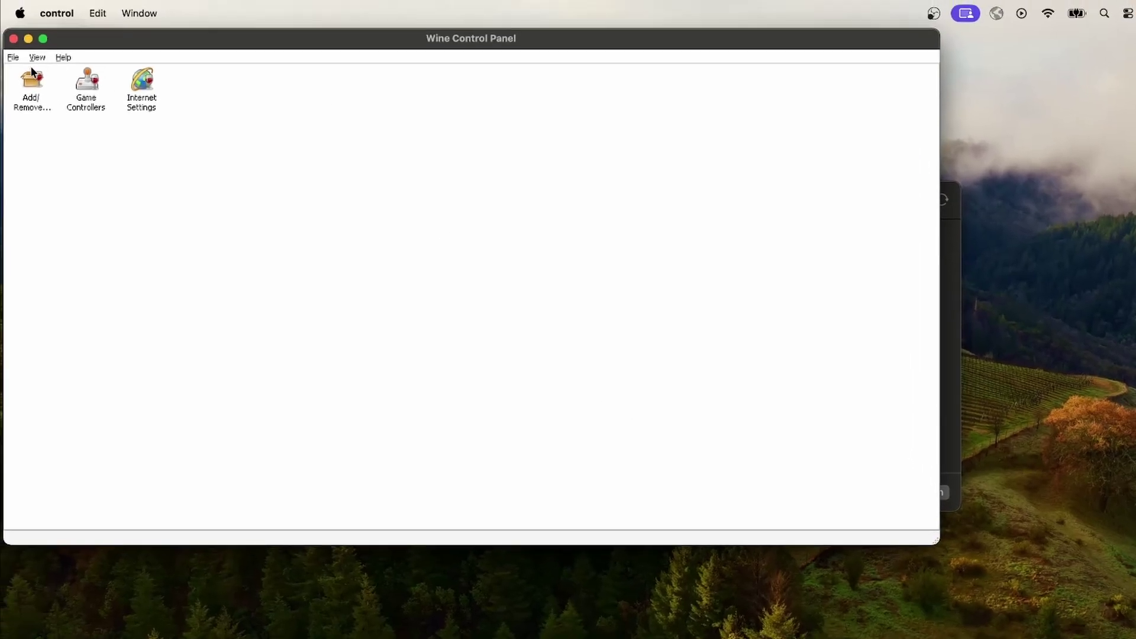
pyautogui.doubleClick(32, 74)
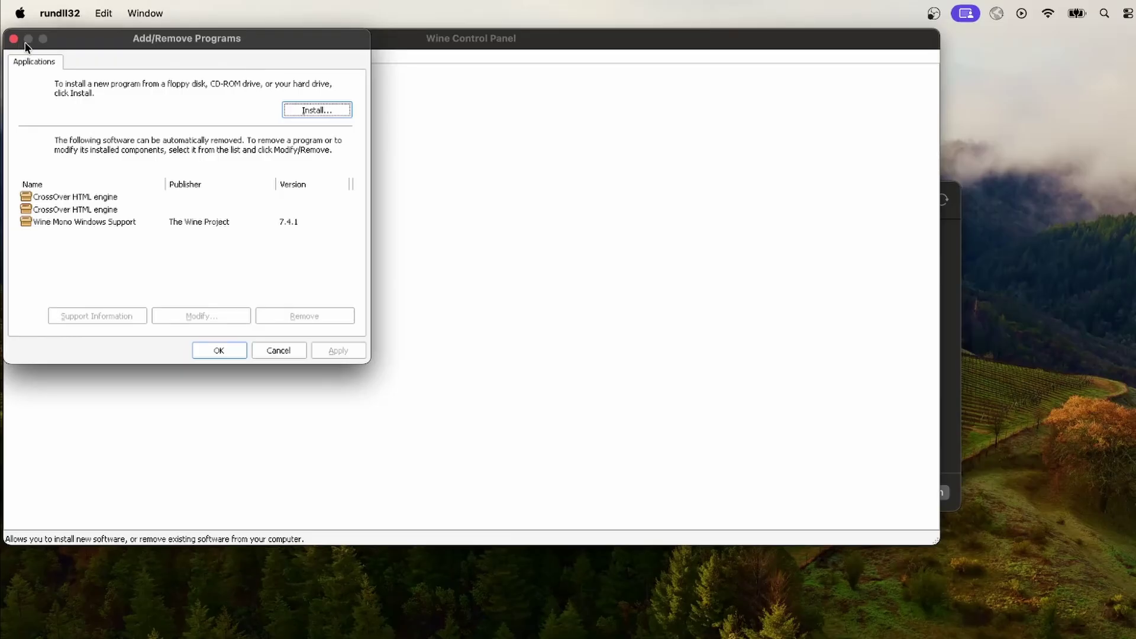
pyautogui.moveTo(92, 58); pyautogui.dragTo(555, 317)
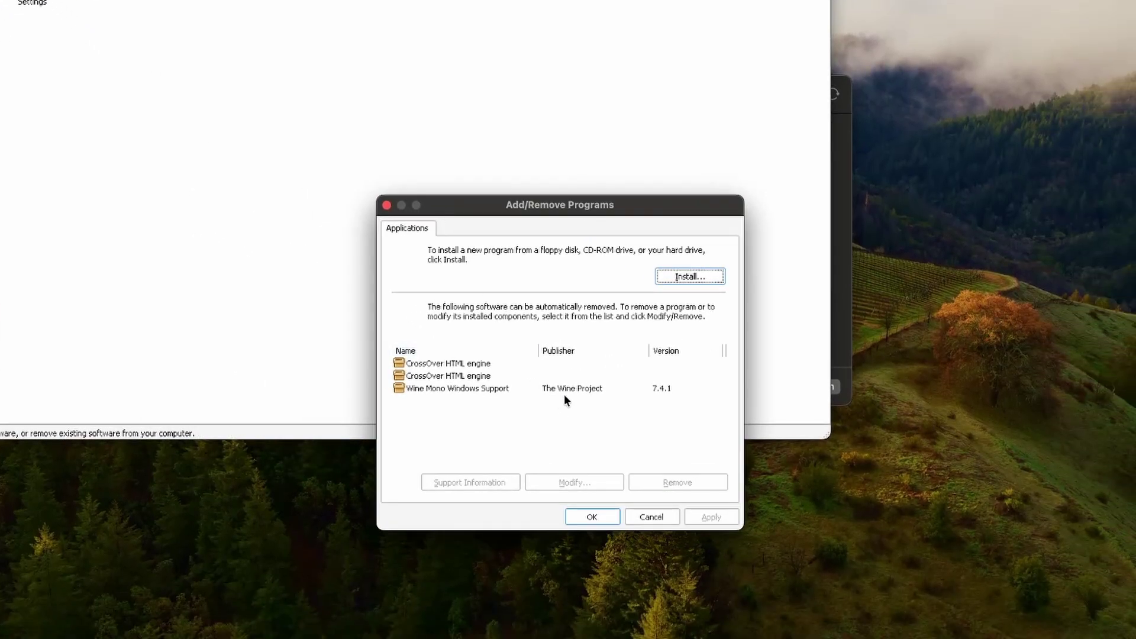
pyautogui.click(495, 391)
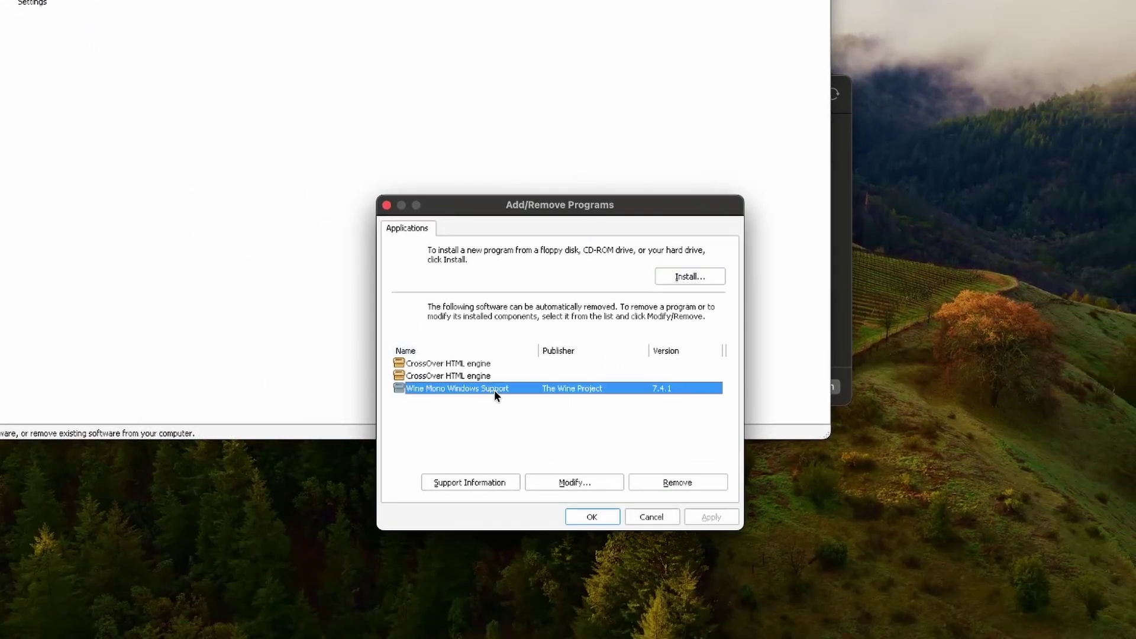
pyautogui.click(688, 483)
pyautogui.click(592, 517)
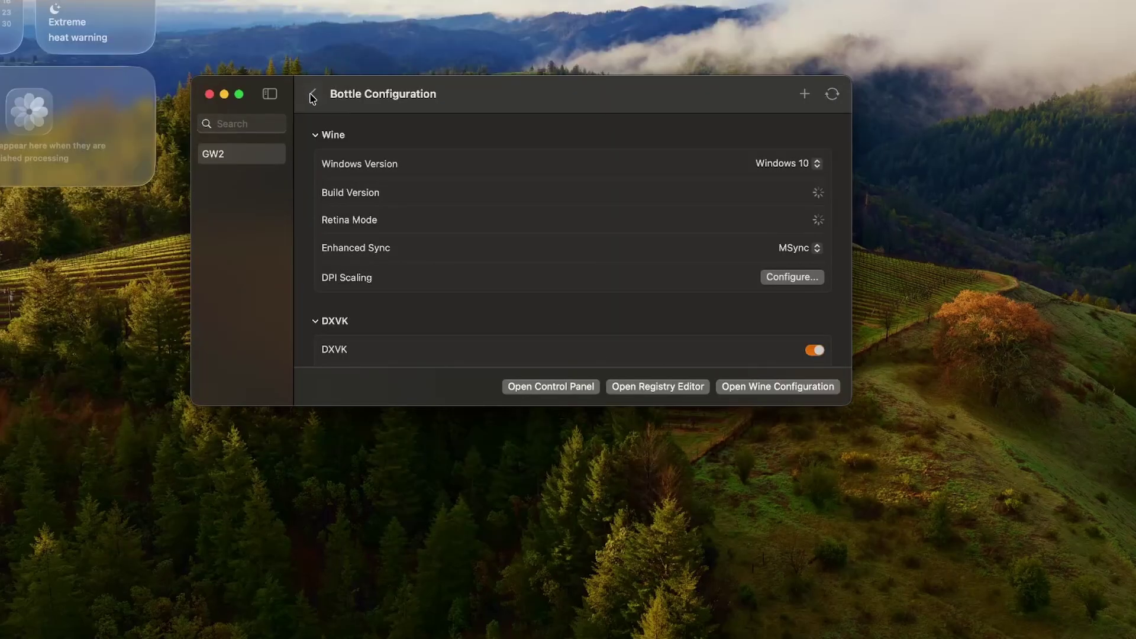
# Run the dotnet48 Winetricks DLL command on the GW2 bottle
pyautogui.click(313, 95)
pyautogui.click(740, 384)
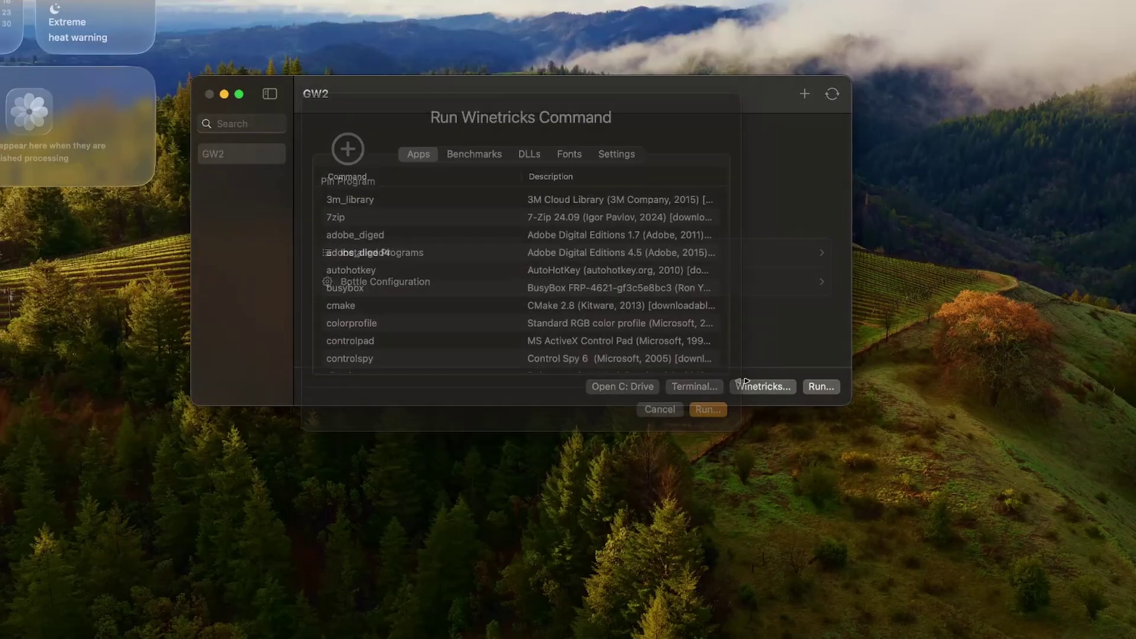
pyautogui.scroll(-10, 497, 267)
pyautogui.click(524, 175)
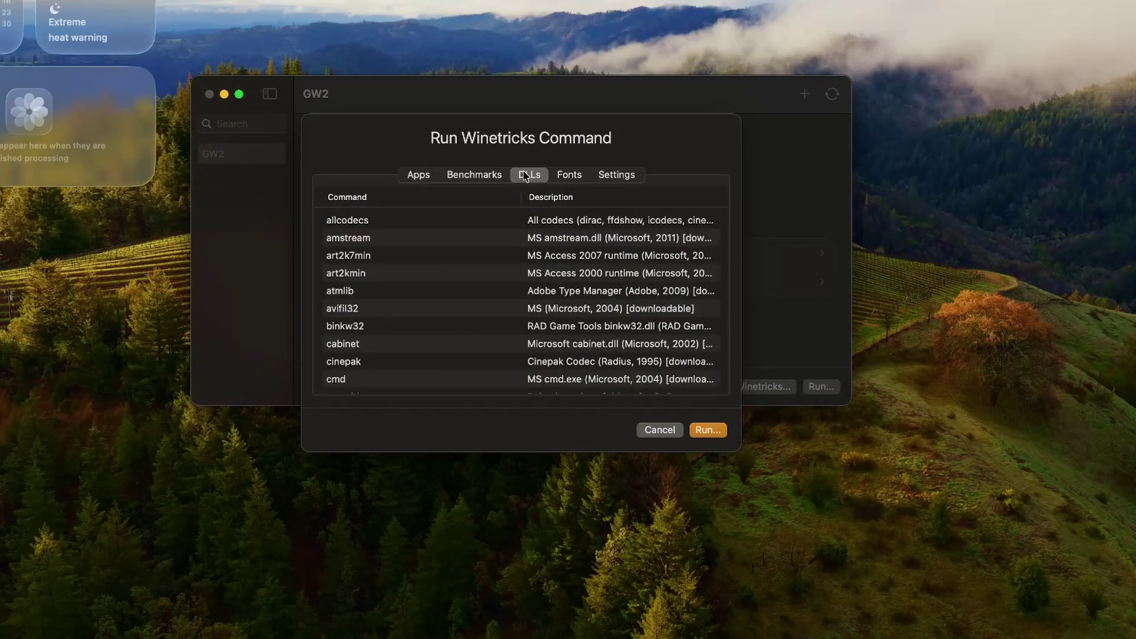
pyautogui.scroll(-20, 418, 343)
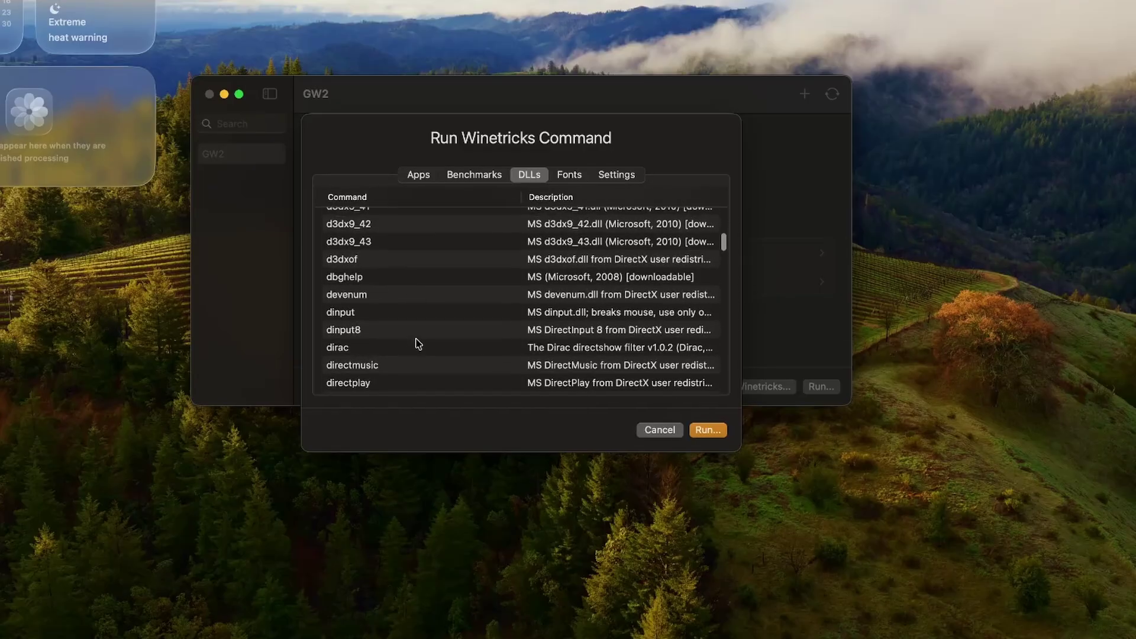
pyautogui.scroll(-15, 415, 343)
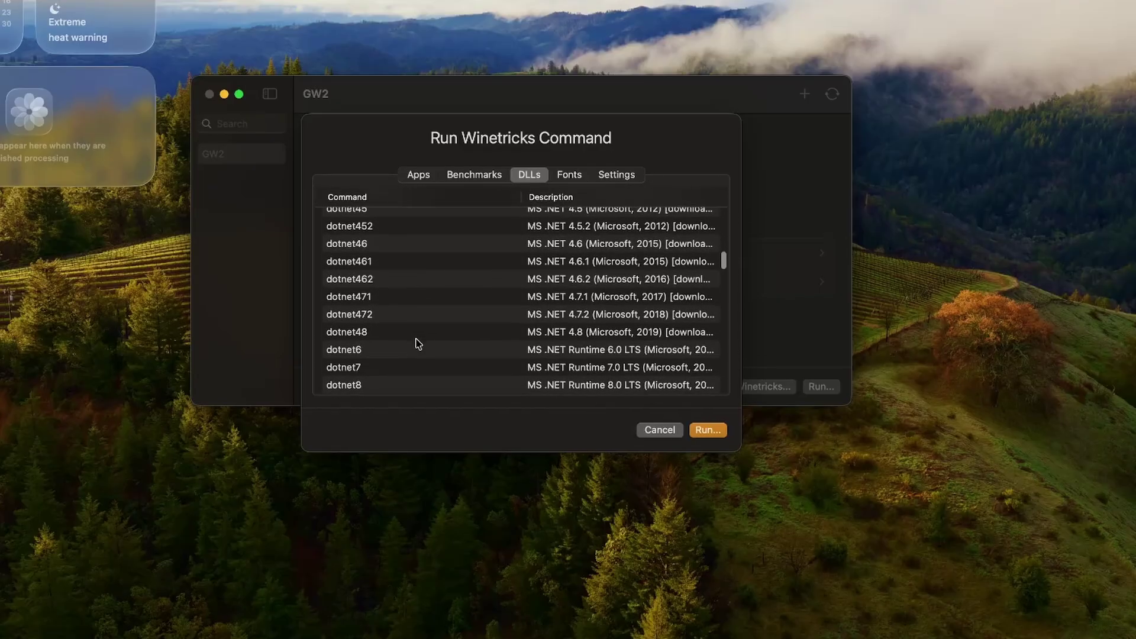
pyautogui.click(394, 338)
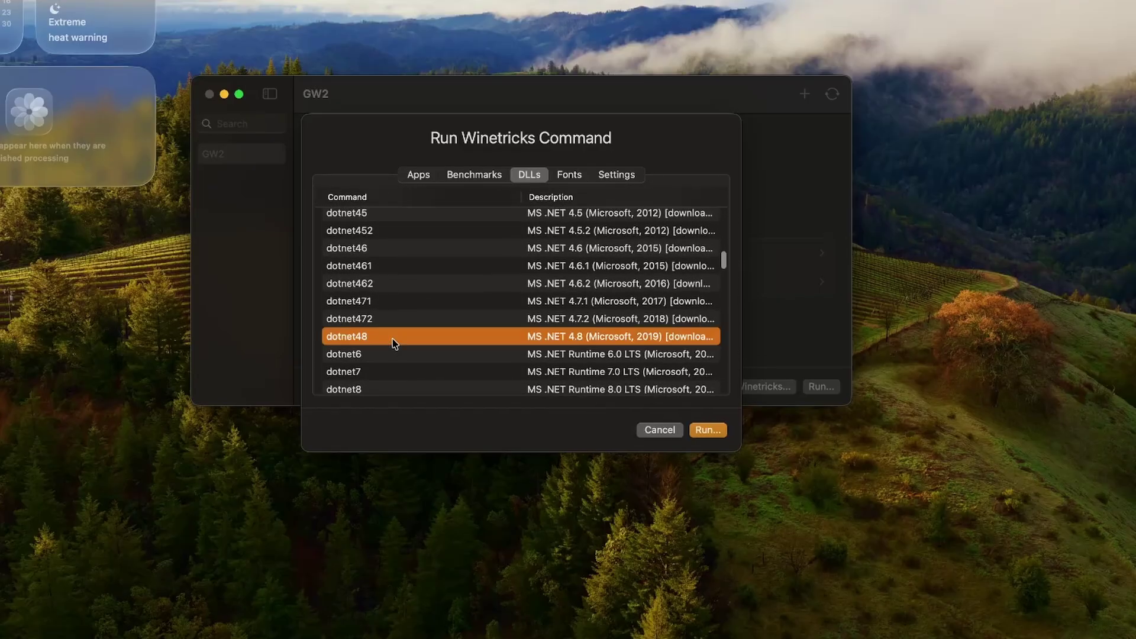
pyautogui.click(712, 431)
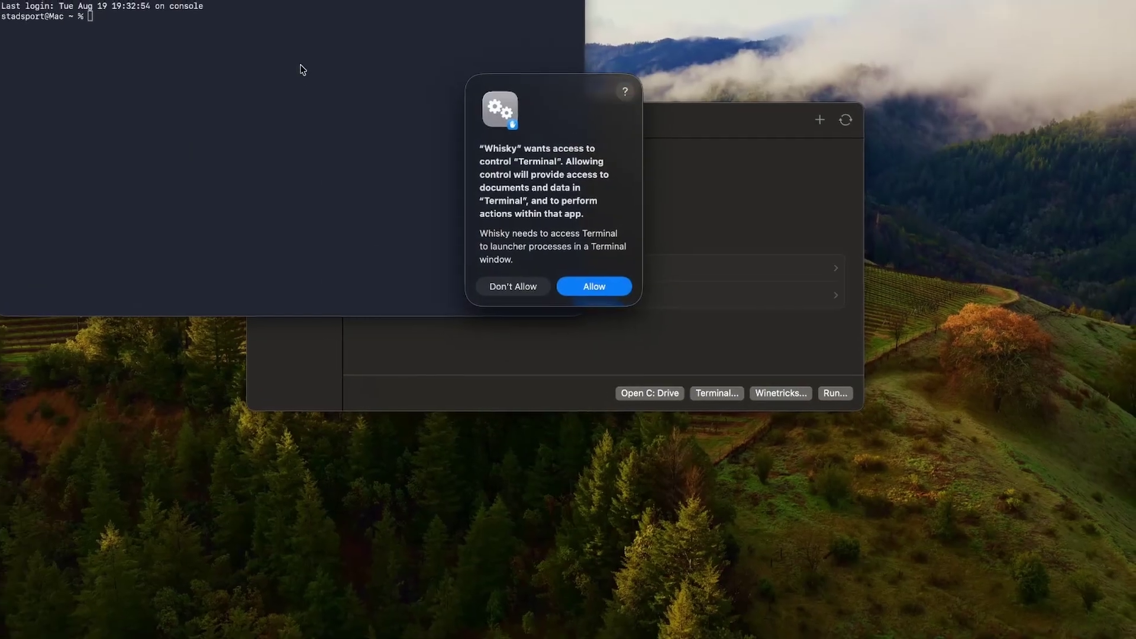
# Allow Whisky to control Terminal and install .NET Framework 4, accepting its license terms
pyautogui.click(610, 293)
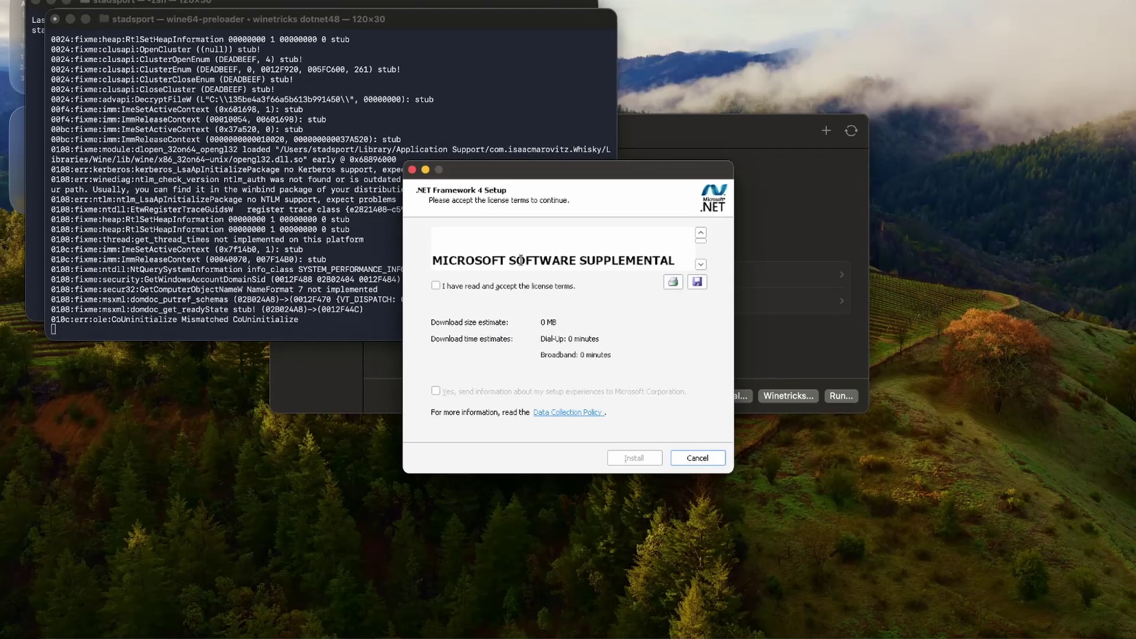
pyautogui.click(438, 286)
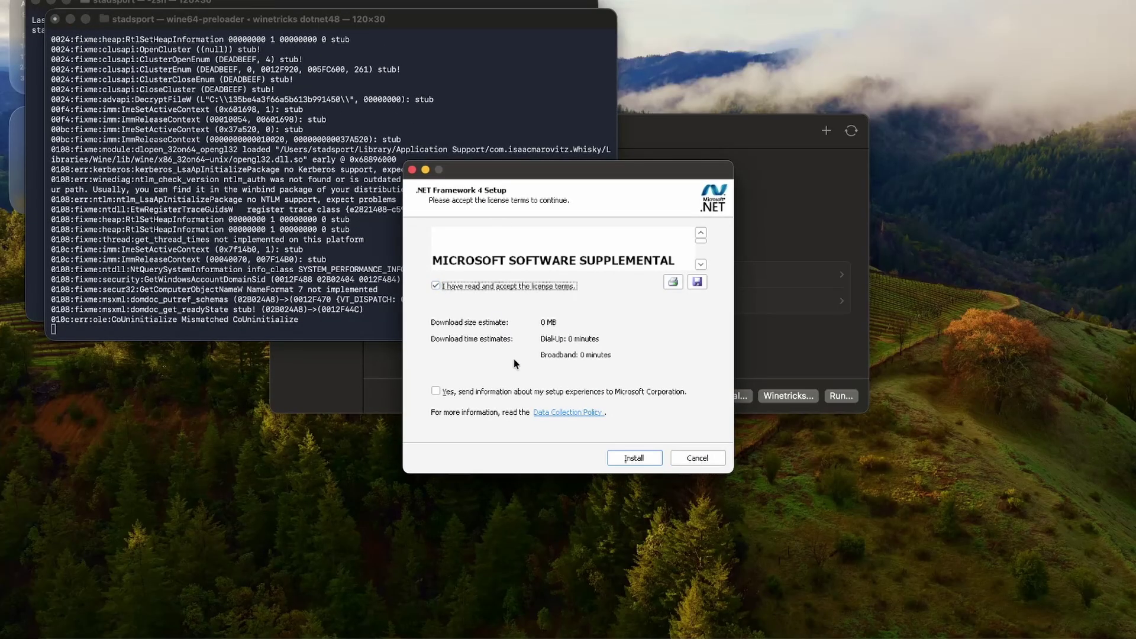
pyautogui.click(639, 463)
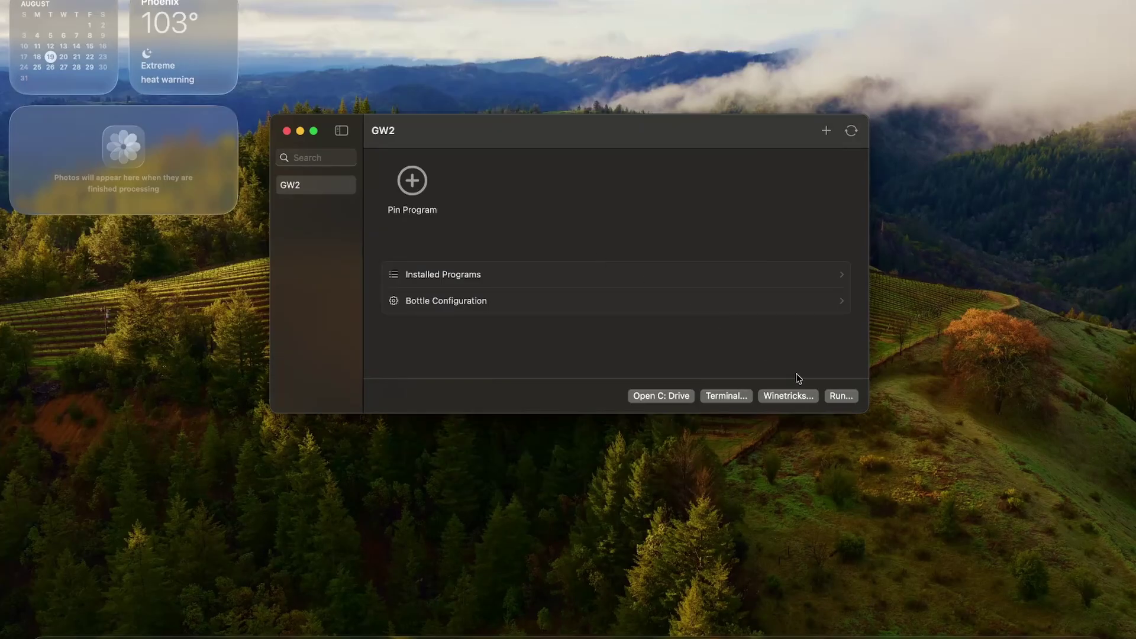
# Run Gw2Setup-64.exe from Downloads in the GW2 bottle and install Guild Wars 2 into C:\Program Files\Guild Wars 2
pyautogui.click(841, 395)
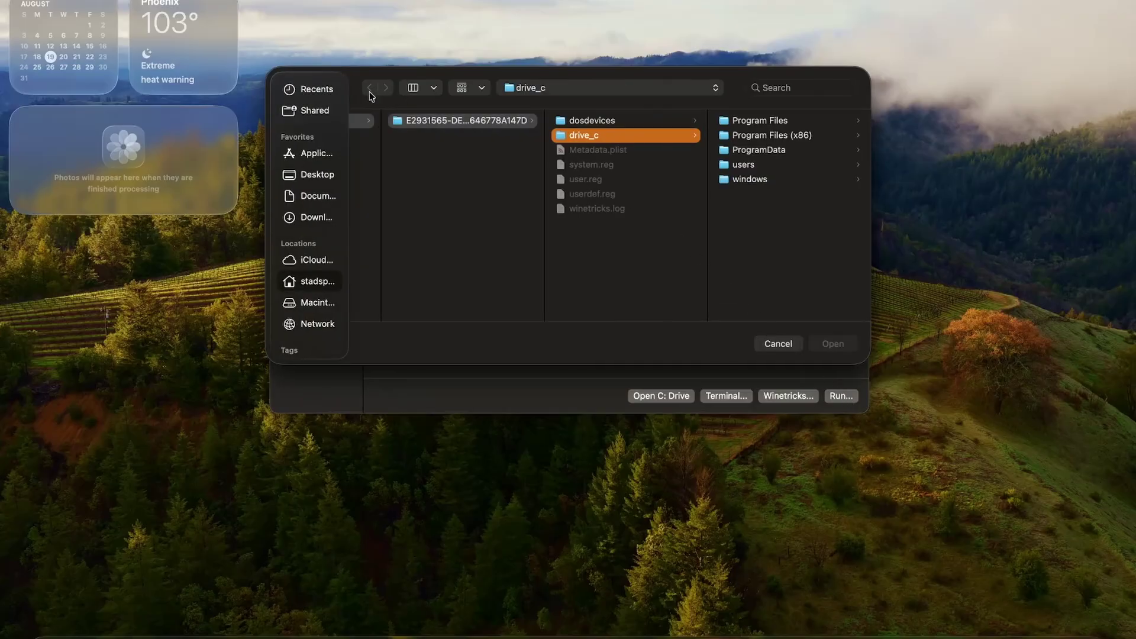
pyautogui.click(319, 219)
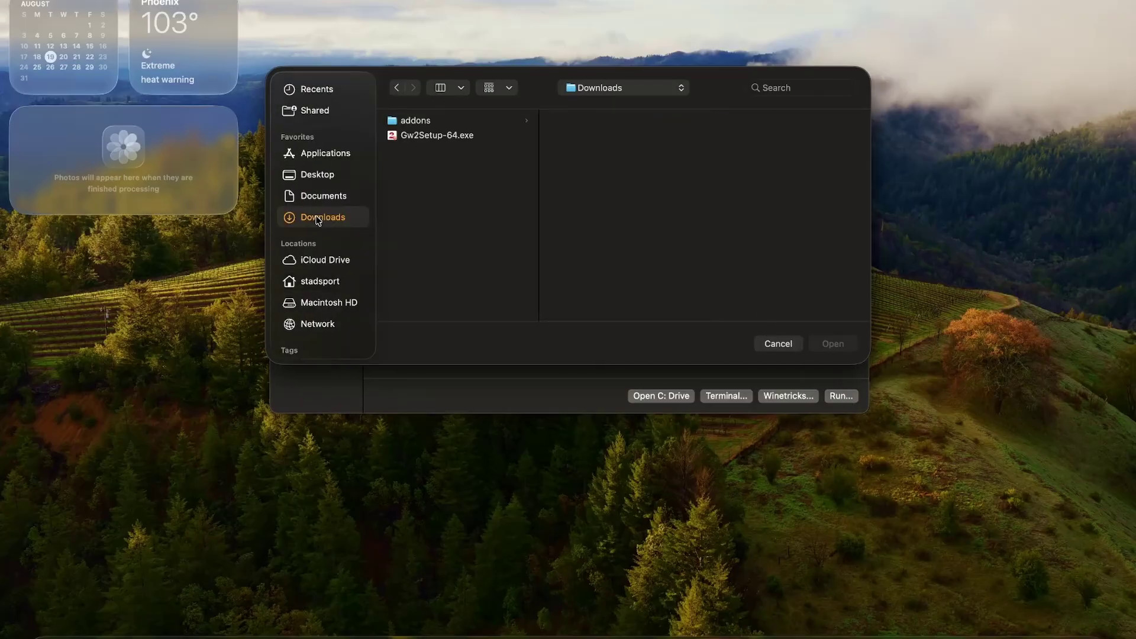
pyautogui.doubleClick(432, 136)
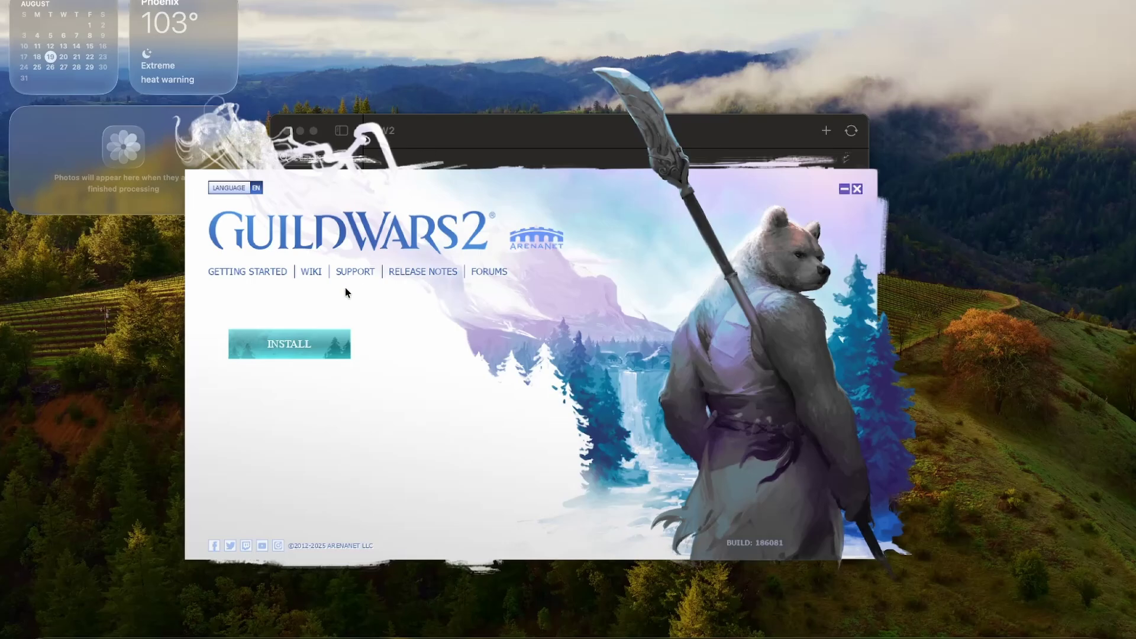
pyautogui.click(316, 346)
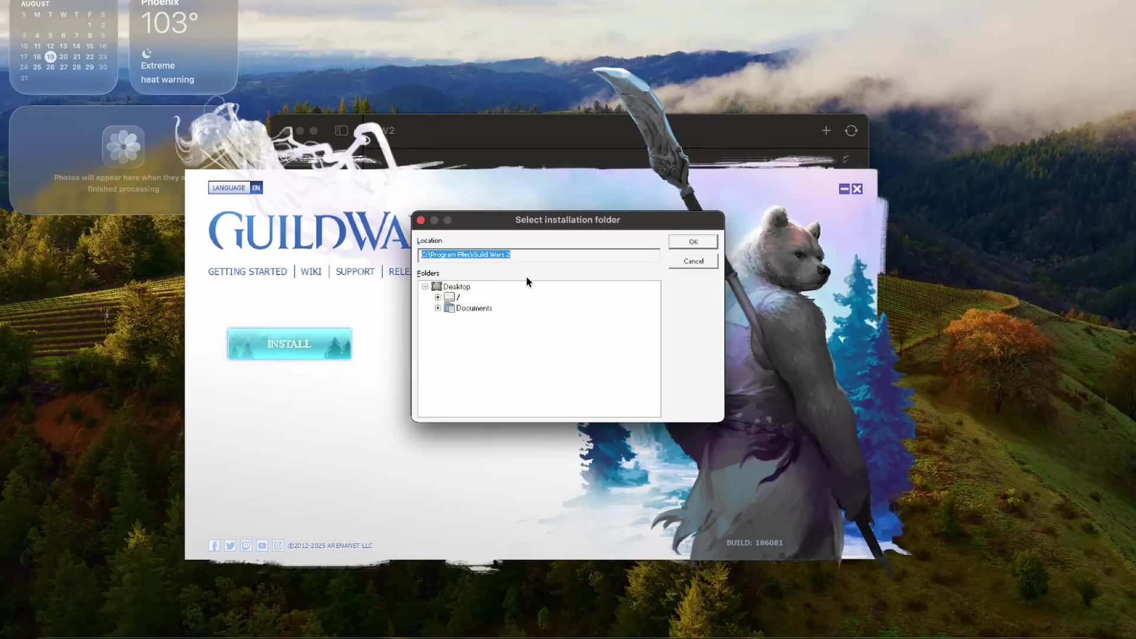
pyautogui.click(686, 238)
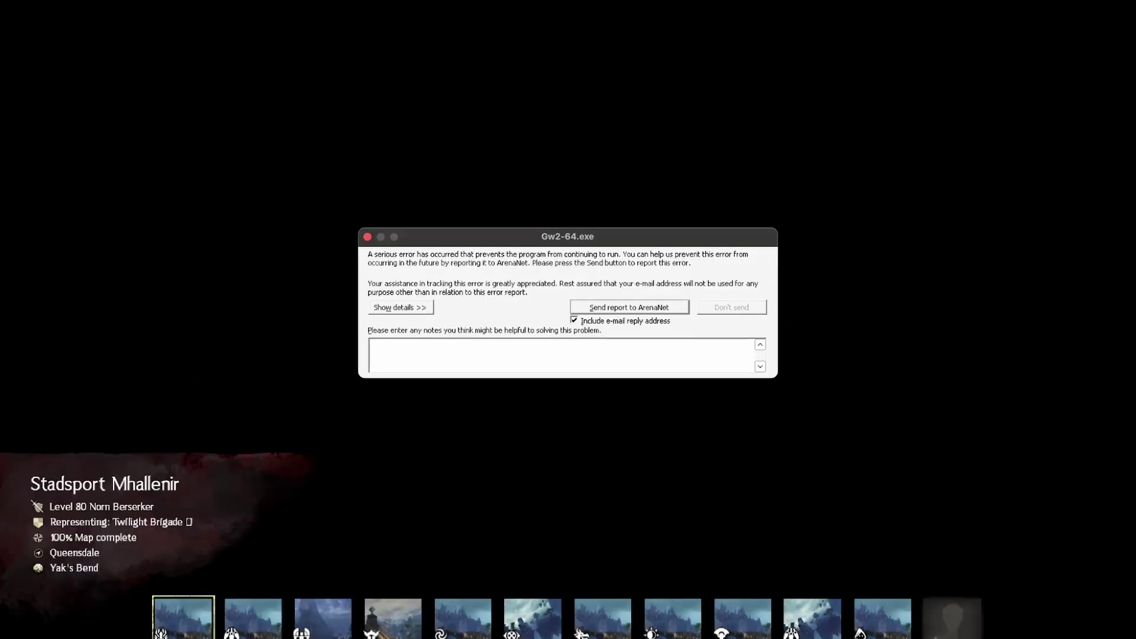
# Send the Gw2-64.exe error report to ArenaNet and set the GW2 bottle's Enhanced Sync to MSync
pyautogui.click(628, 303)
pyautogui.scroll(-1, 630, 303)
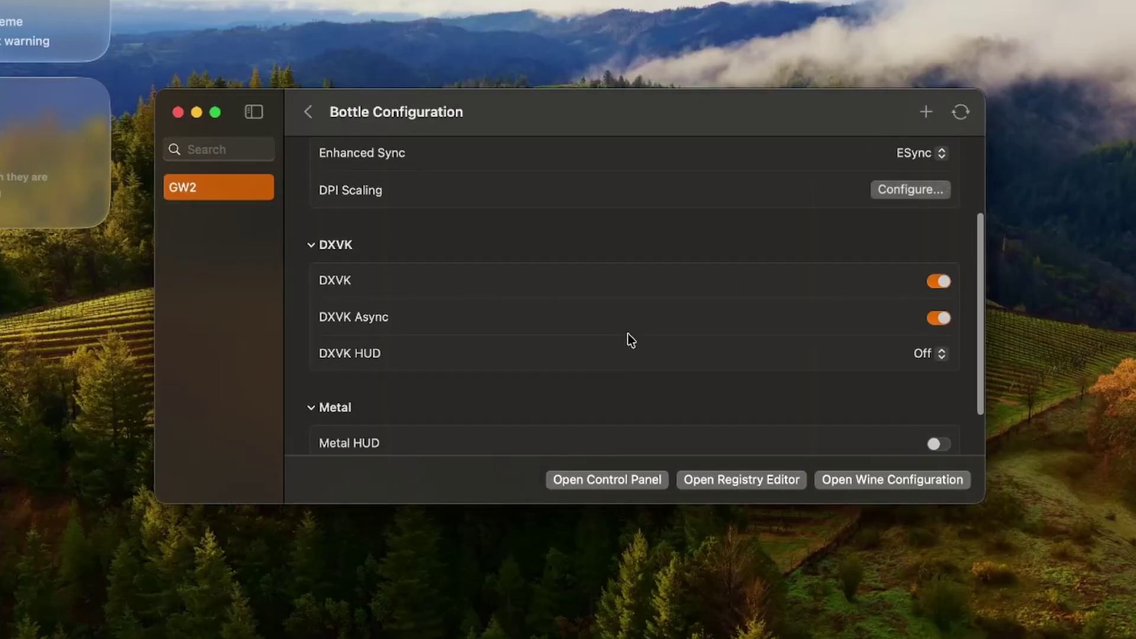
pyautogui.scroll(5, 701, 296)
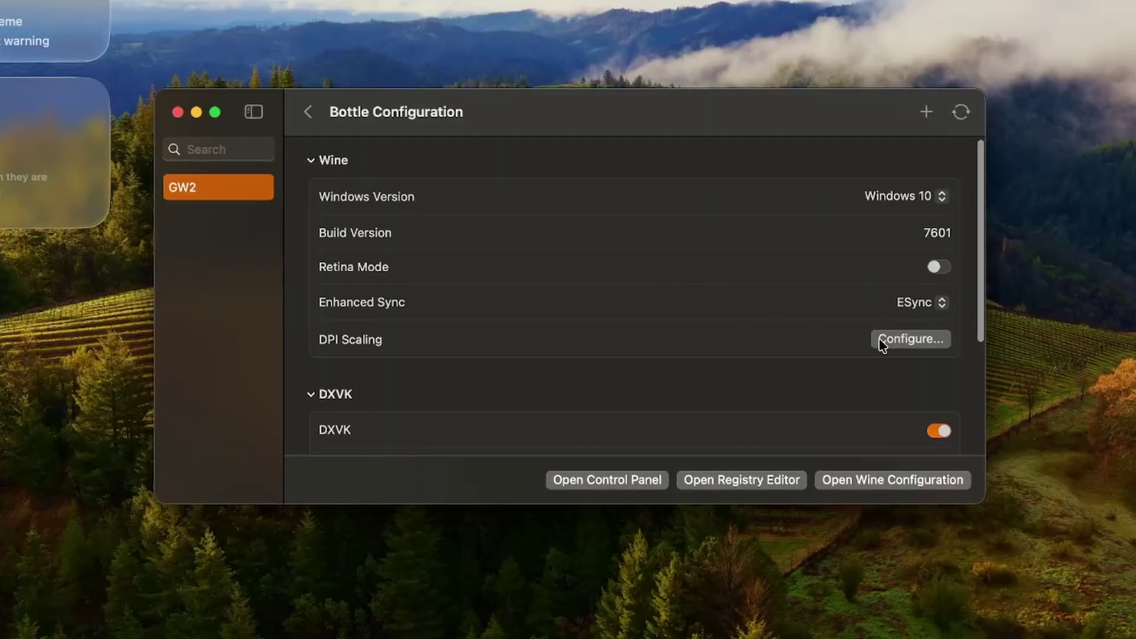
pyautogui.click(918, 300)
pyautogui.click(914, 325)
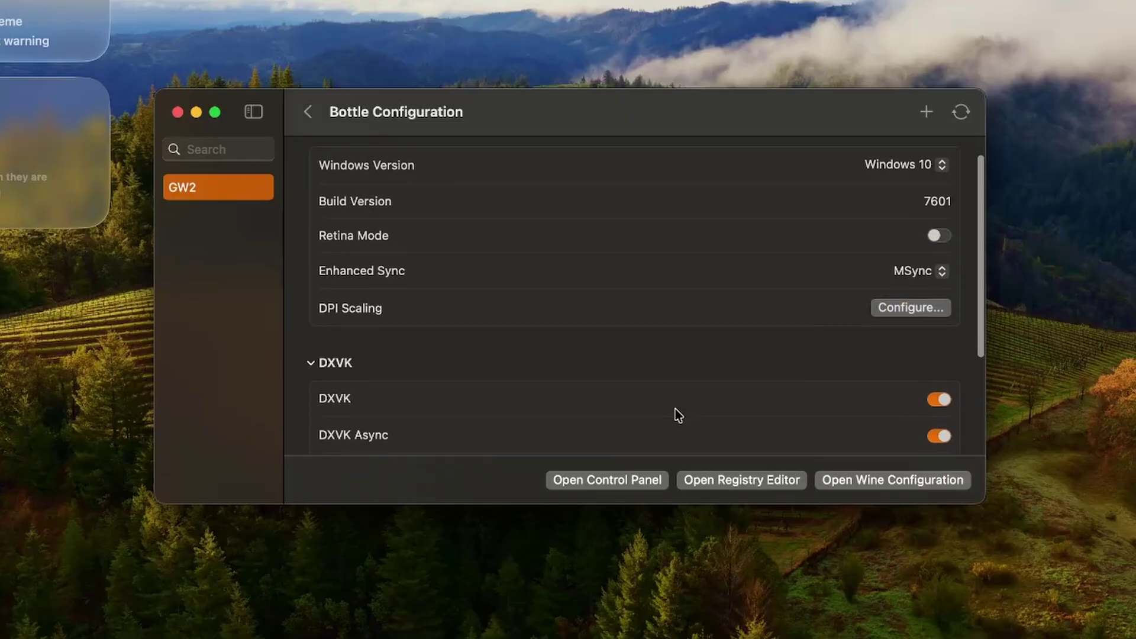
pyautogui.scroll(-3, 676, 410)
pyautogui.scroll(3, 676, 409)
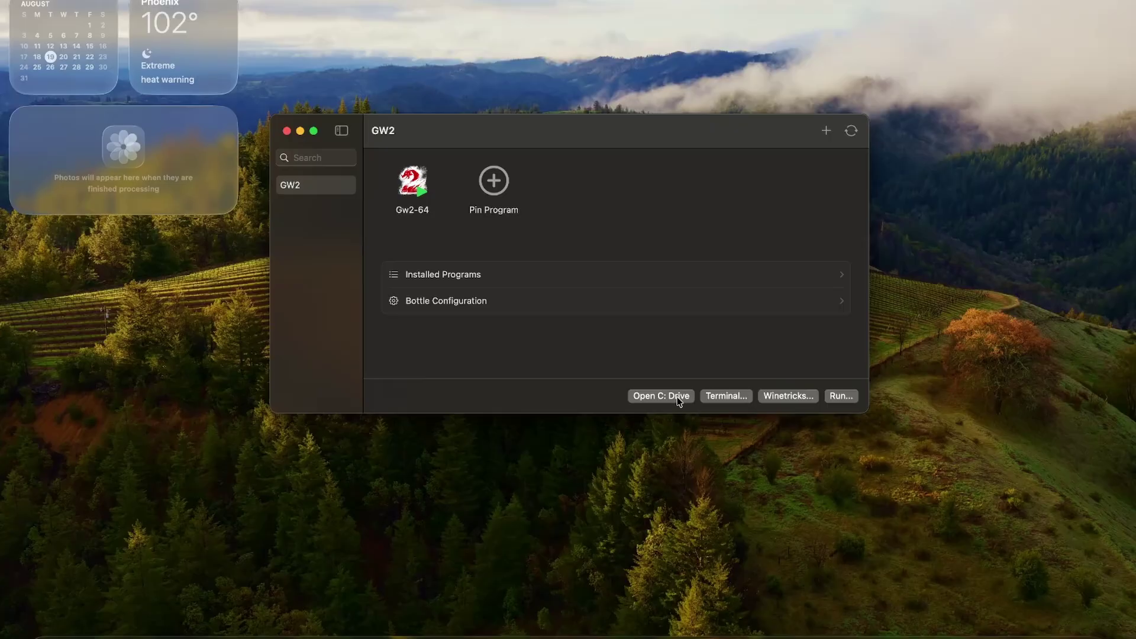
# Open the GW2 bottle's C: drive, move its window clear and go into the Program Files/Guild Wars 2 folder
pyautogui.click(680, 399)
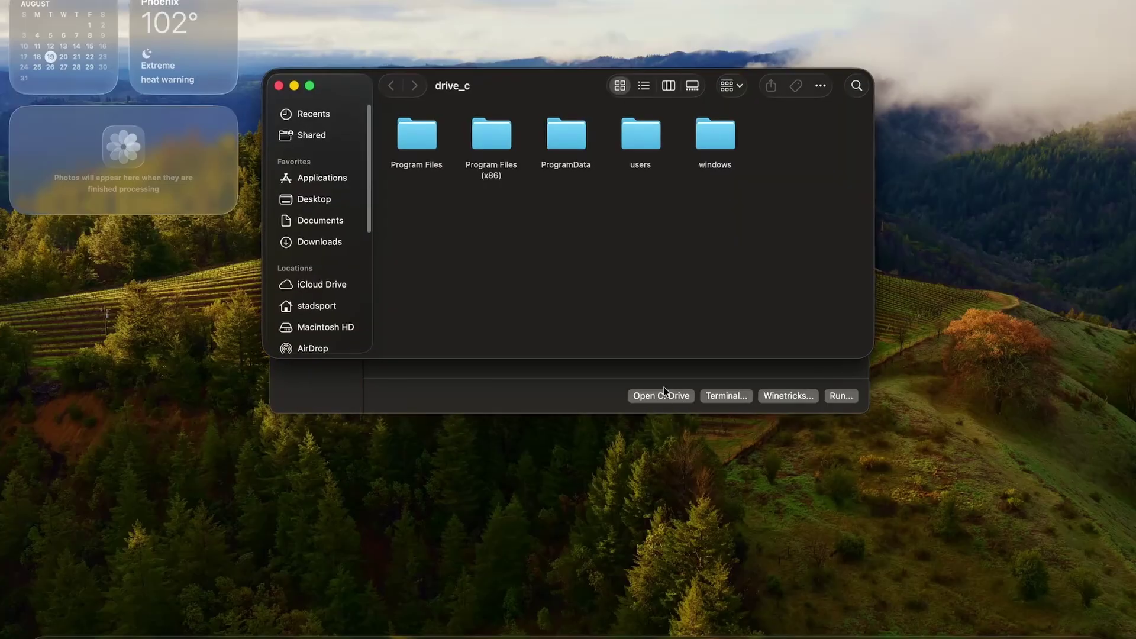
pyautogui.moveTo(499, 78); pyautogui.dragTo(614, 142)
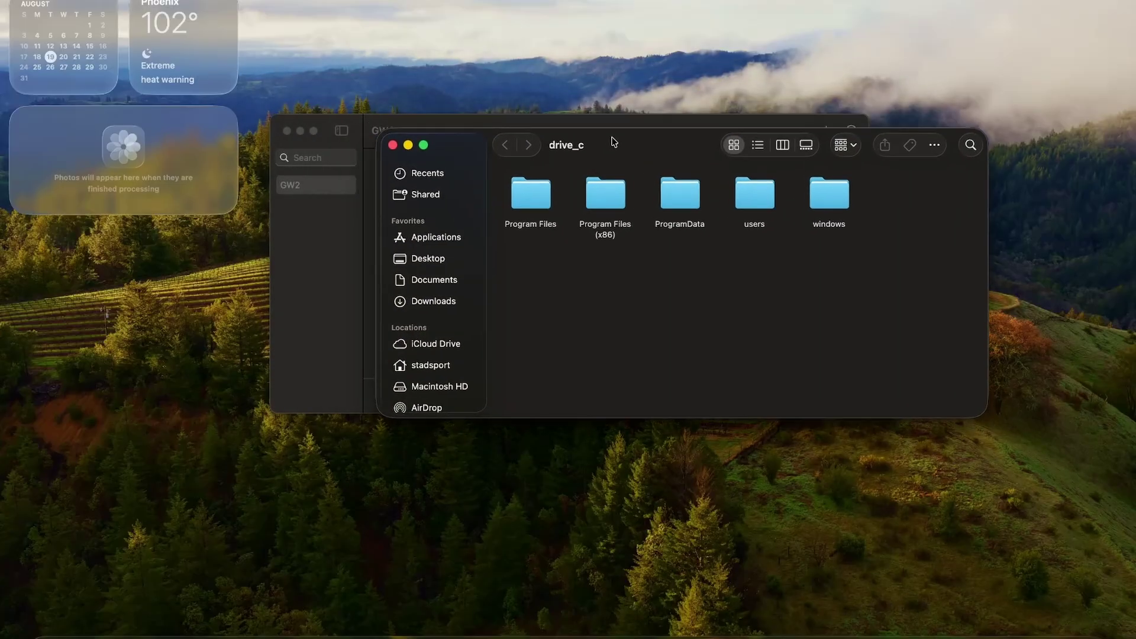
pyautogui.doubleClick(537, 199)
pyautogui.doubleClick(598, 198)
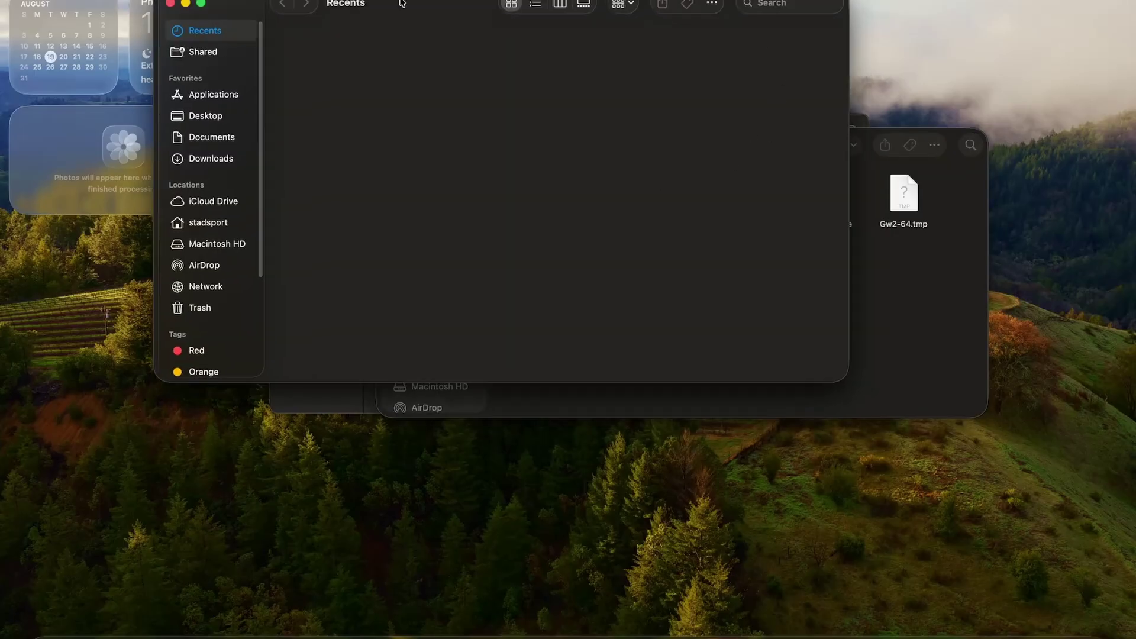
# Transfer the addons folder from Downloads into the bottle's Guild Wars 2 folder
pyautogui.moveTo(405, 2); pyautogui.dragTo(284, 124)
pyautogui.click(111, 282)
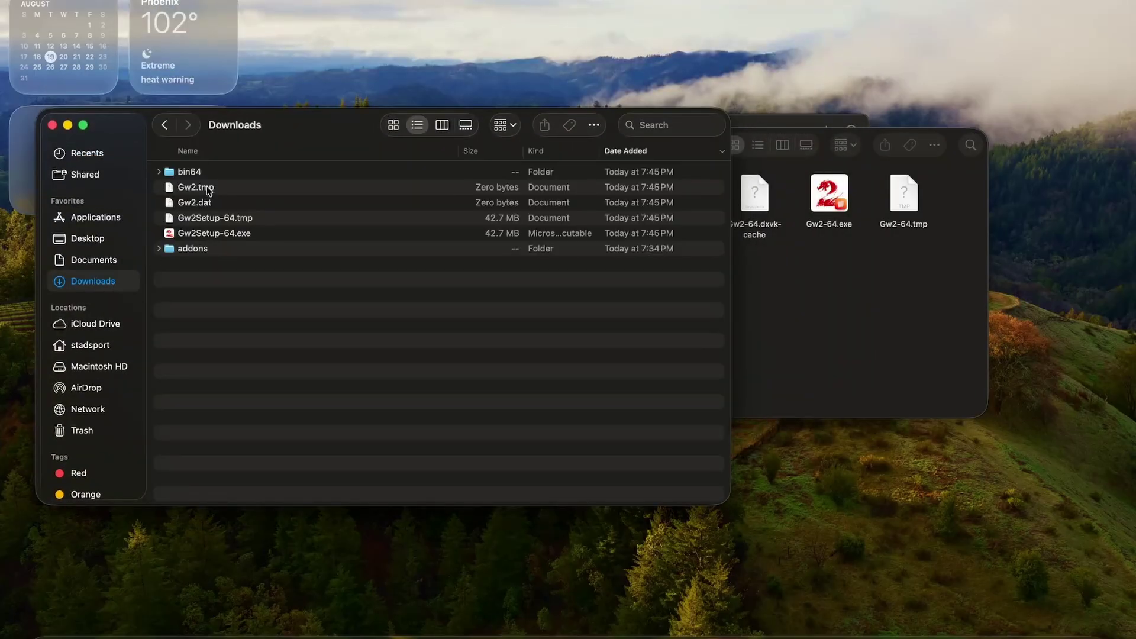
pyautogui.click(198, 249)
pyautogui.click(784, 334)
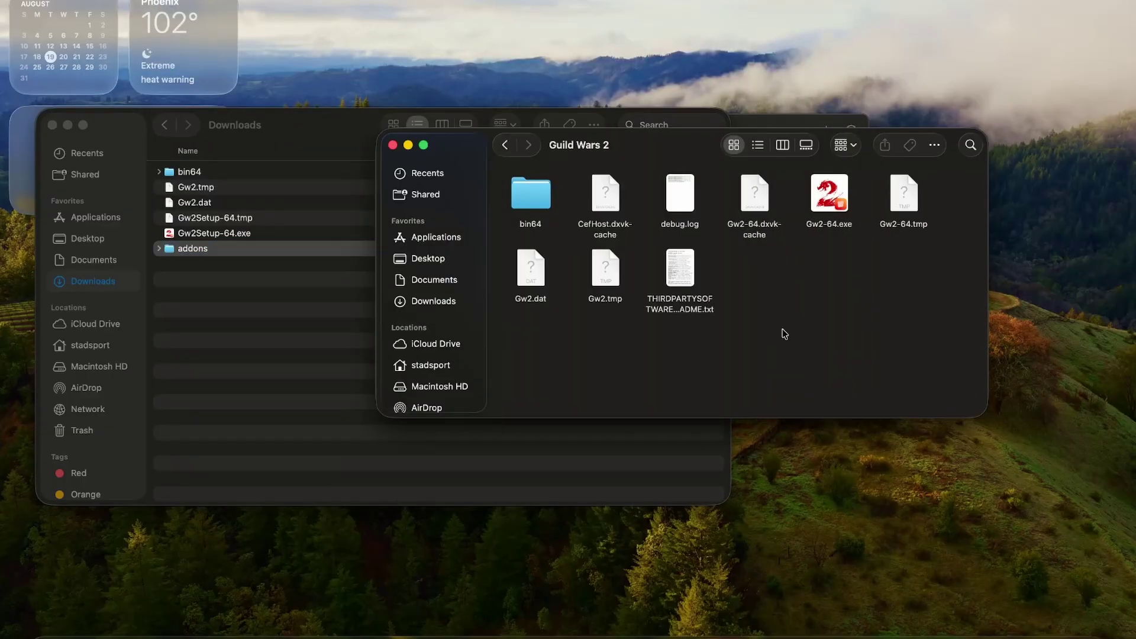
pyautogui.moveTo(203, 253); pyautogui.dragTo(879, 329)
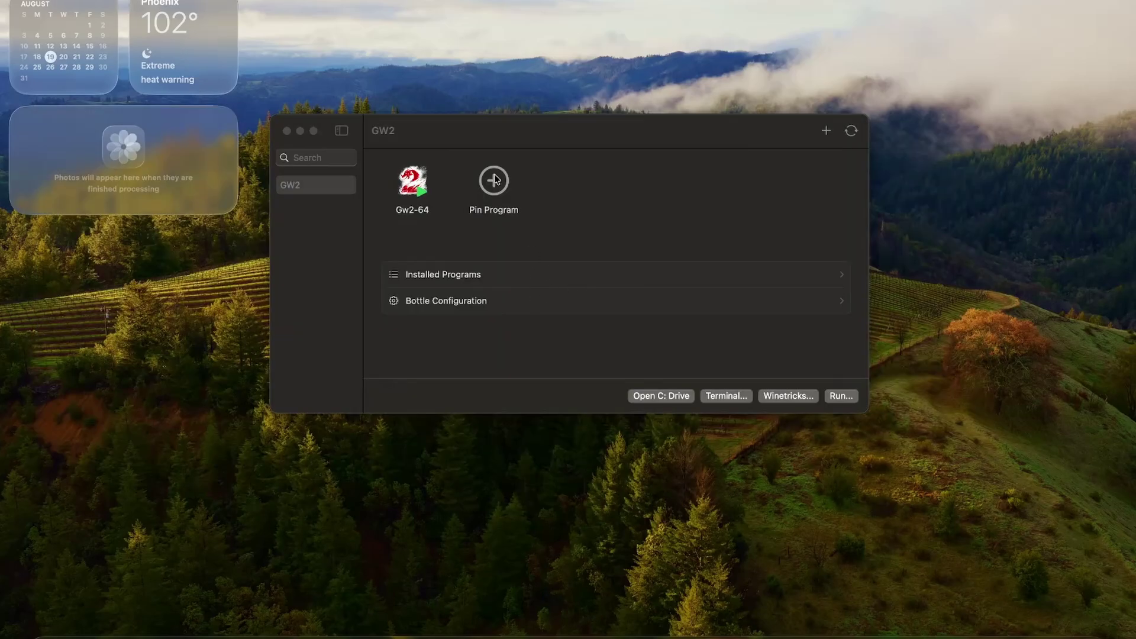
# Start pinning a program to the GW2 bottle, choosing Gw2-Simple-Addon-Loader.exe from addons/LOADER_public as its path
pyautogui.click(494, 179)
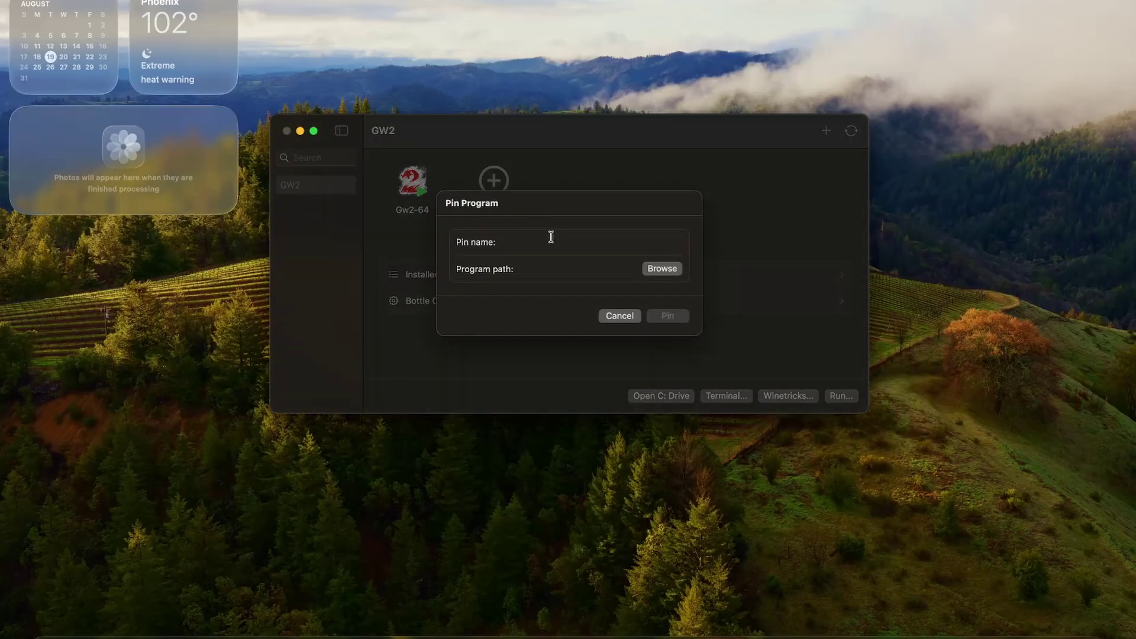
pyautogui.click(662, 268)
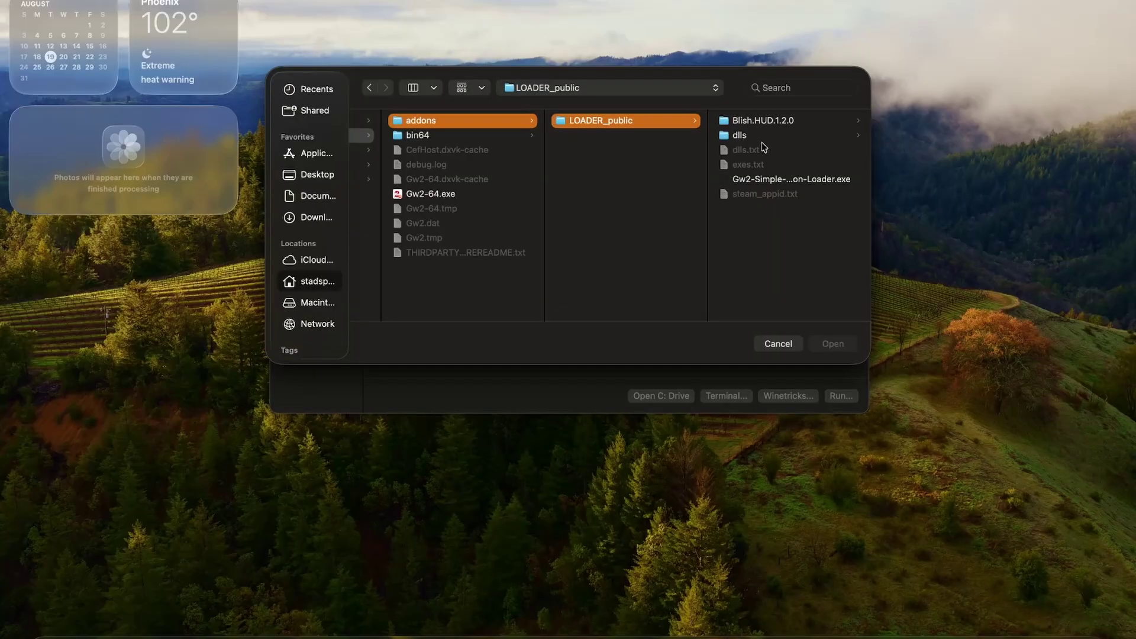
pyautogui.click(767, 179)
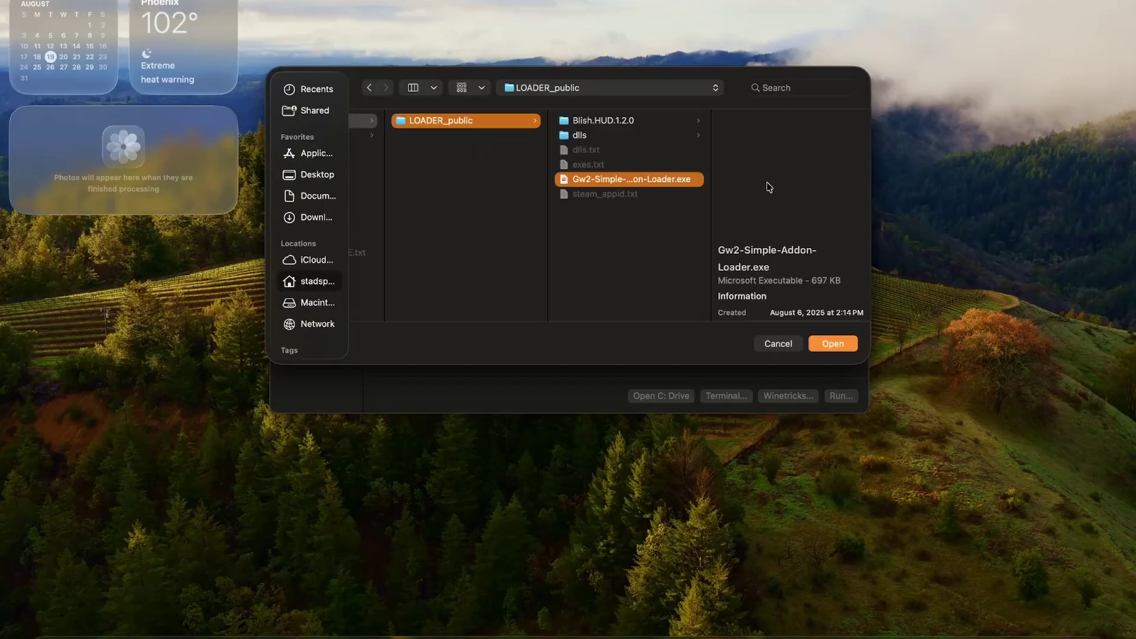
pyautogui.click(827, 344)
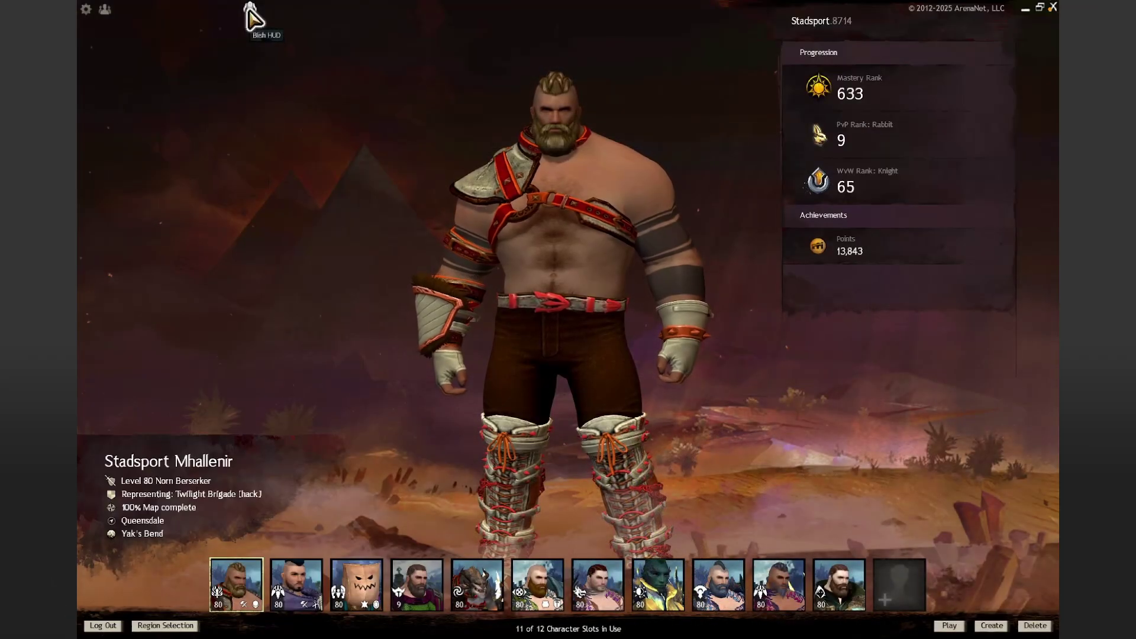
# Open the Blish HUD settings, reposition the window slightly and search the Module Repo for "blish"
pyautogui.click(249, 13)
pyautogui.moveTo(355, 126); pyautogui.dragTo(407, 113)
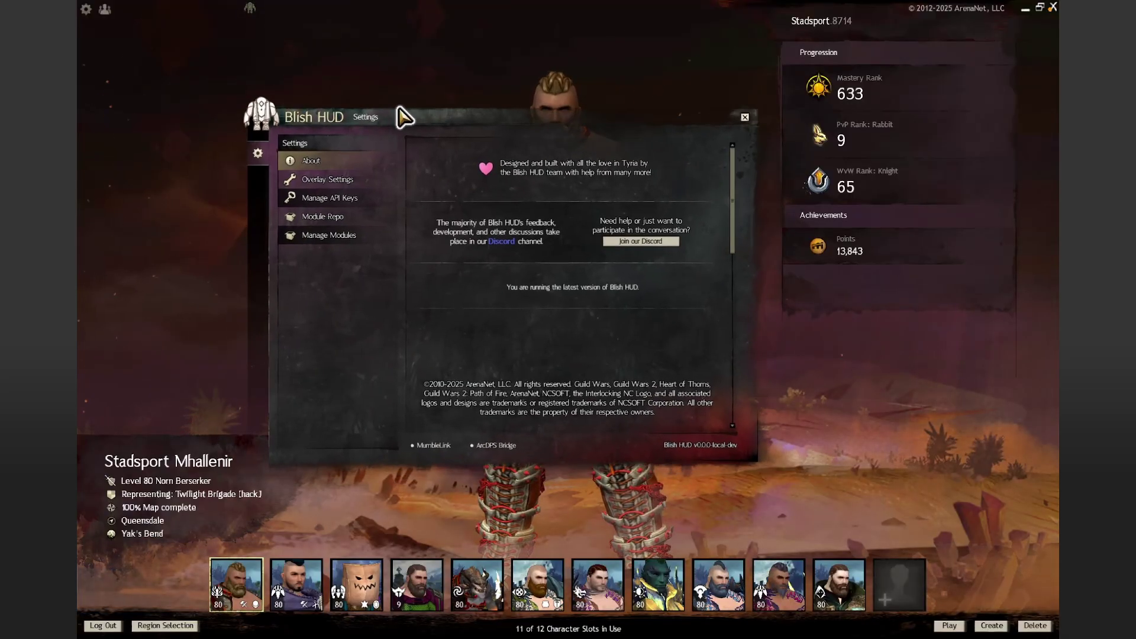
pyautogui.click(349, 220)
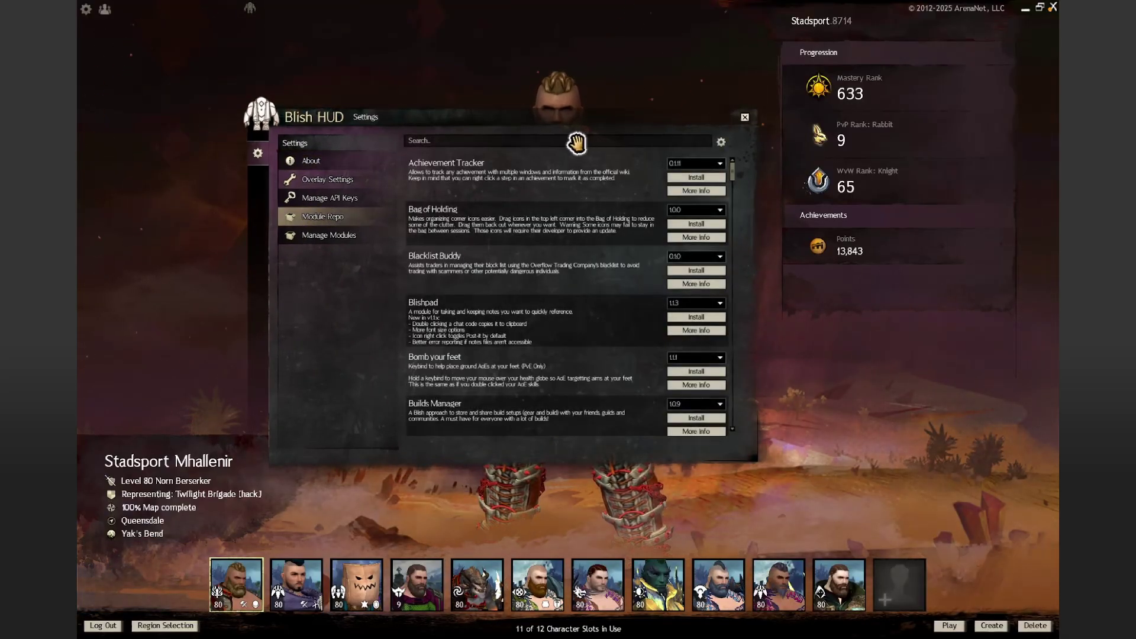
pyautogui.click(436, 142)
pyautogui.write('blish')
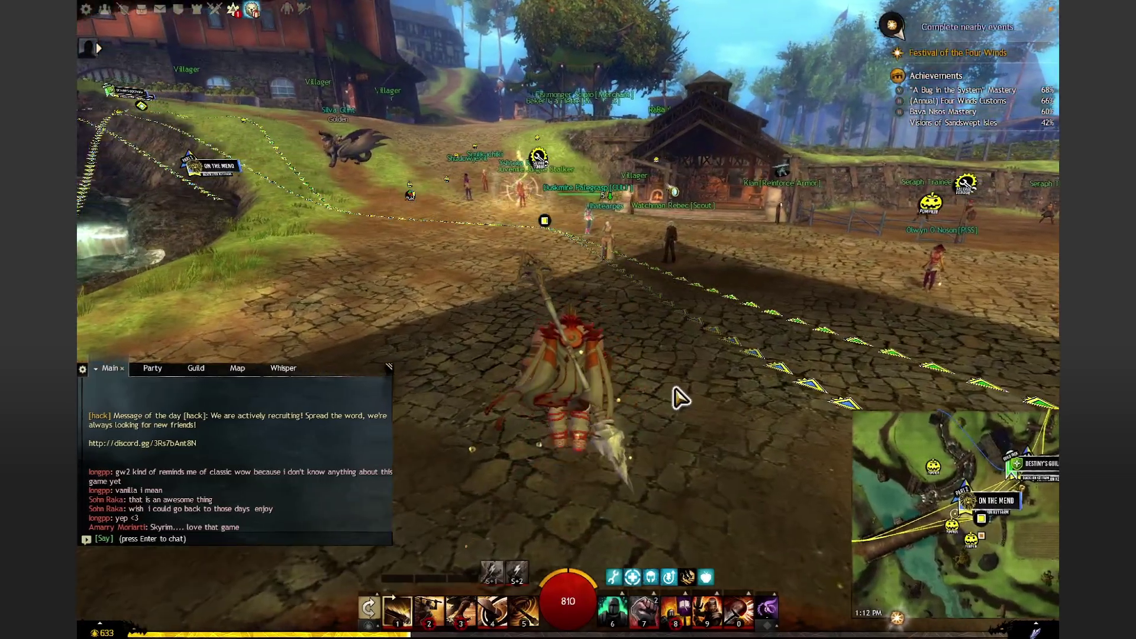
# Walk the character forward through the village to view the Blish HUD trails and markers in the game world
pyautogui.press('w')
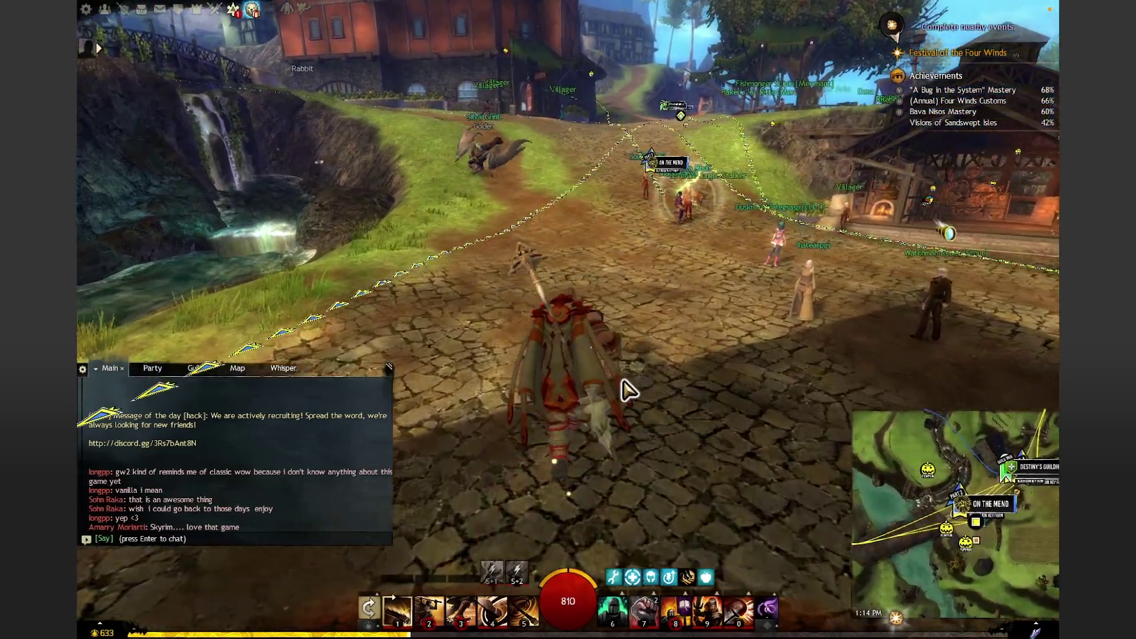
pyautogui.press('w')
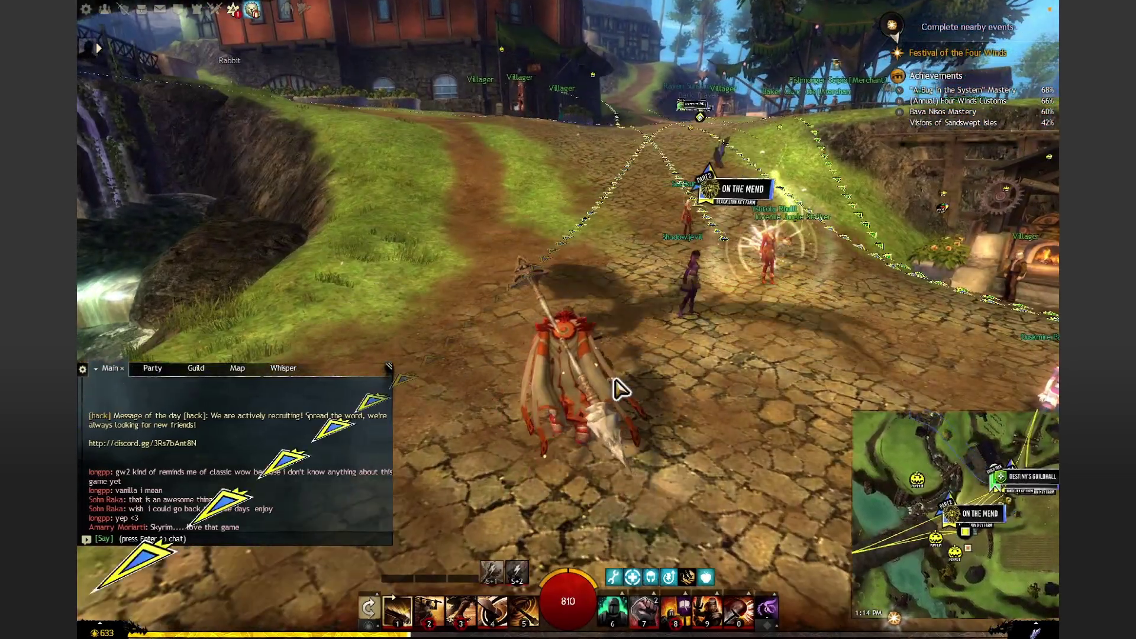
pyautogui.press('d')
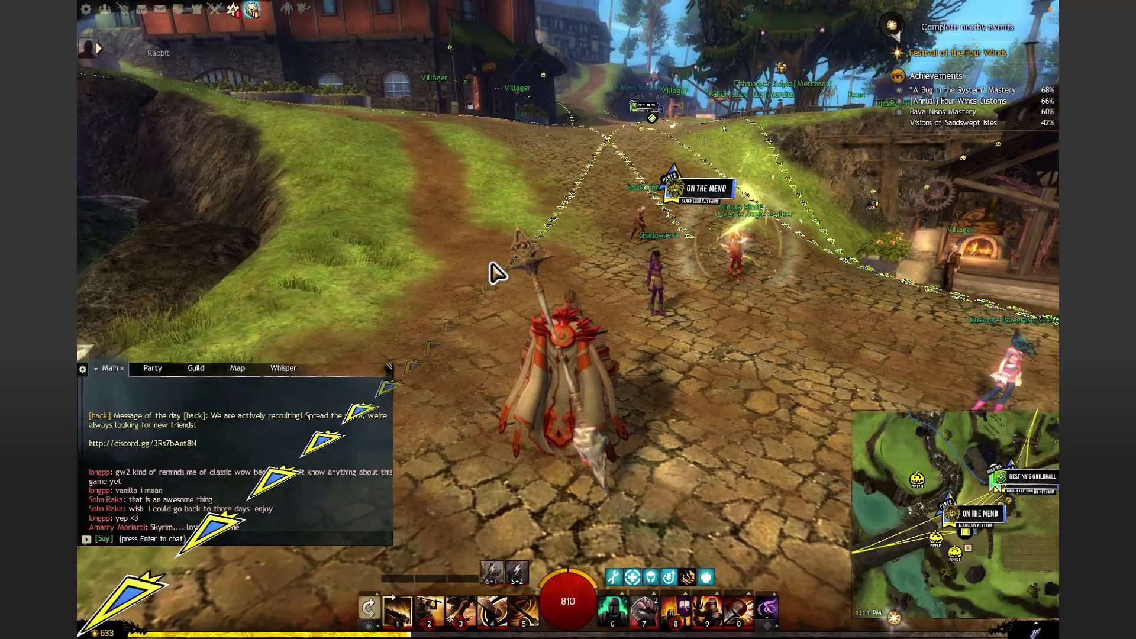
pyautogui.press('d')
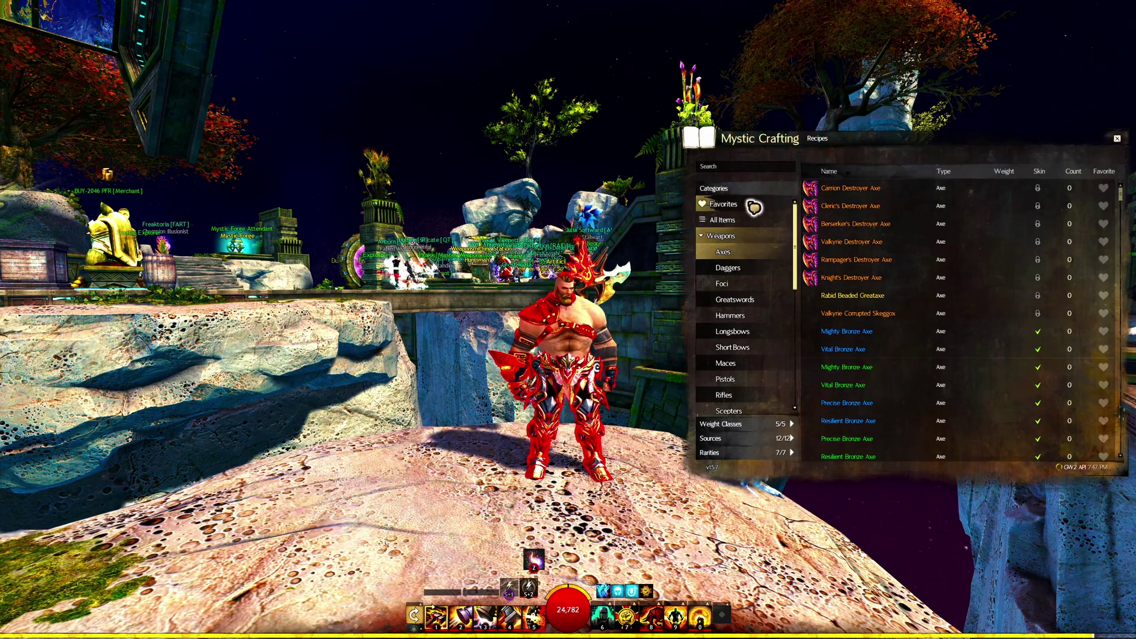
# Open the Carrion Destroyer Axe recipe in the Mystic Crafting module and nudge its window slightly
pyautogui.click(754, 205)
pyautogui.click(860, 197)
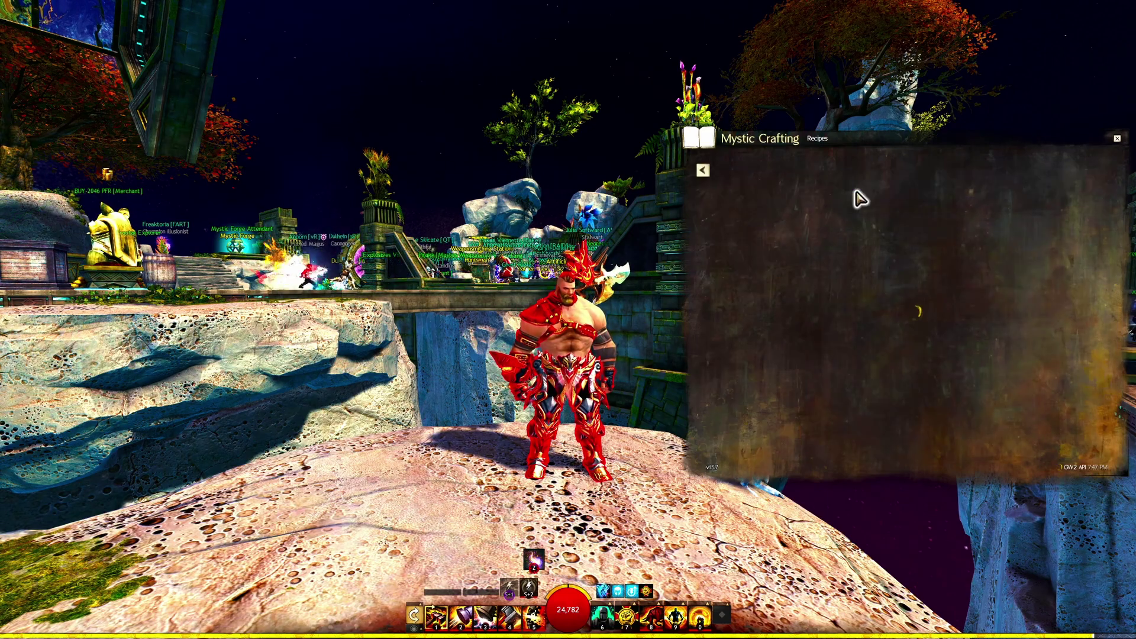
pyautogui.moveTo(827, 140); pyautogui.dragTo(815, 144)
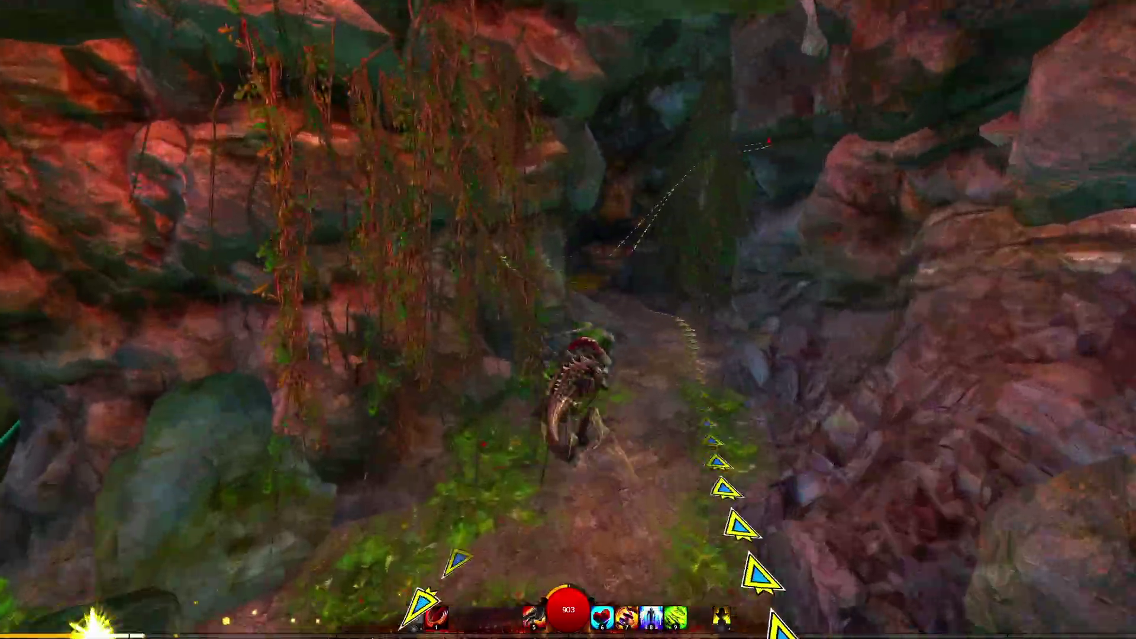
# Ride the mount forward along the trail markers into the cavern
pyautogui.press('w')
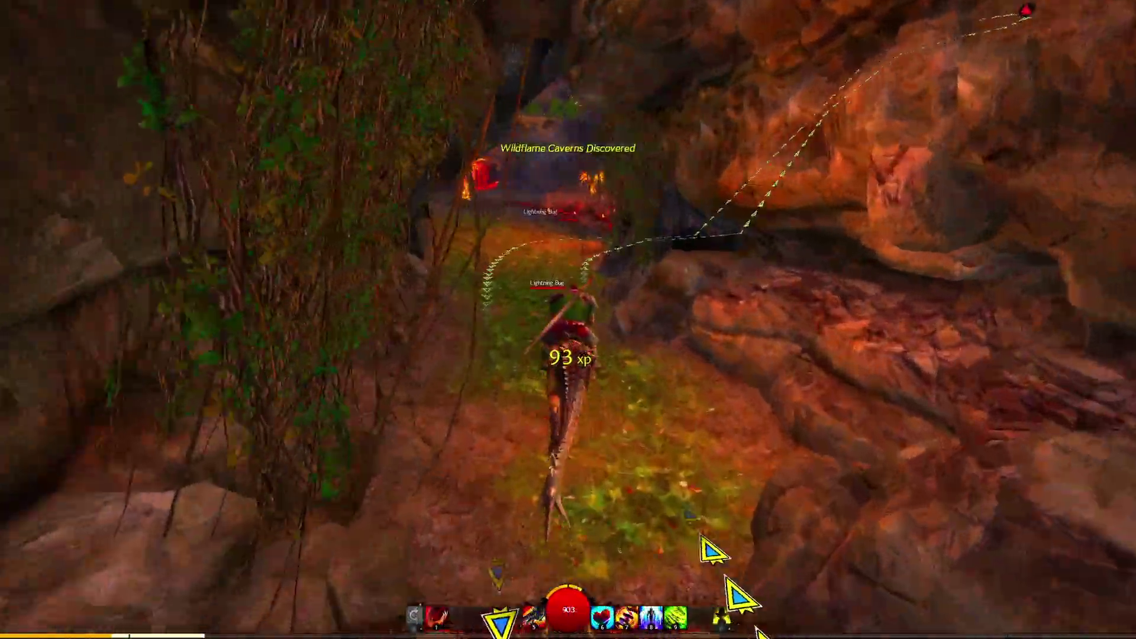